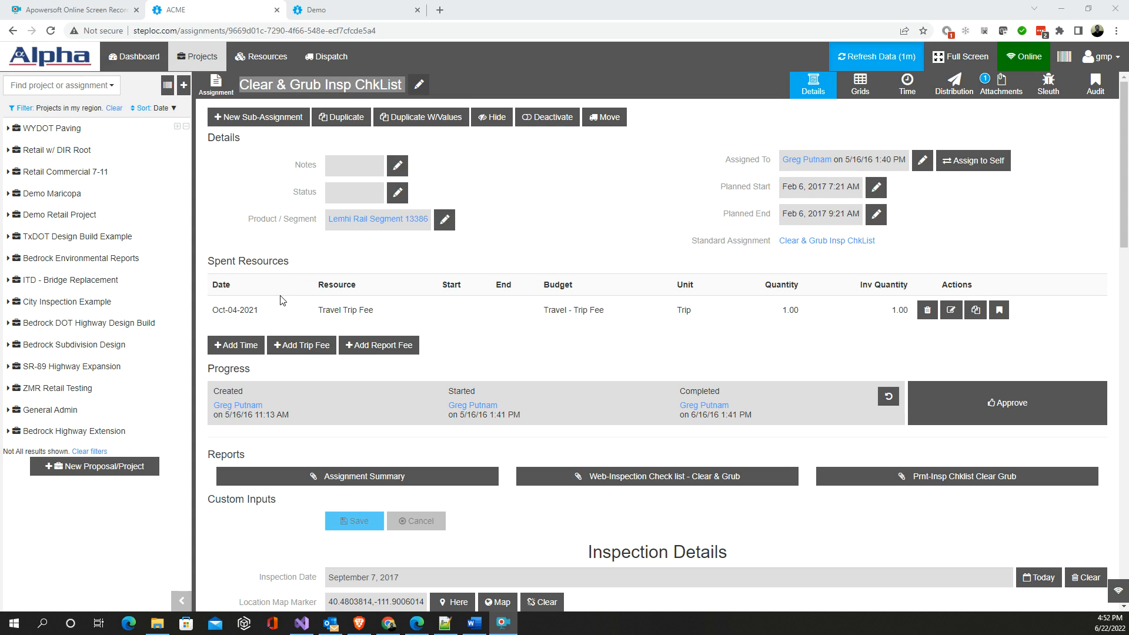
# - Expand the Bedrock DOT Highway Design Build project and its Clearing and Grubbing task in the project tree
pyautogui.scroll(-2, 281, 300)
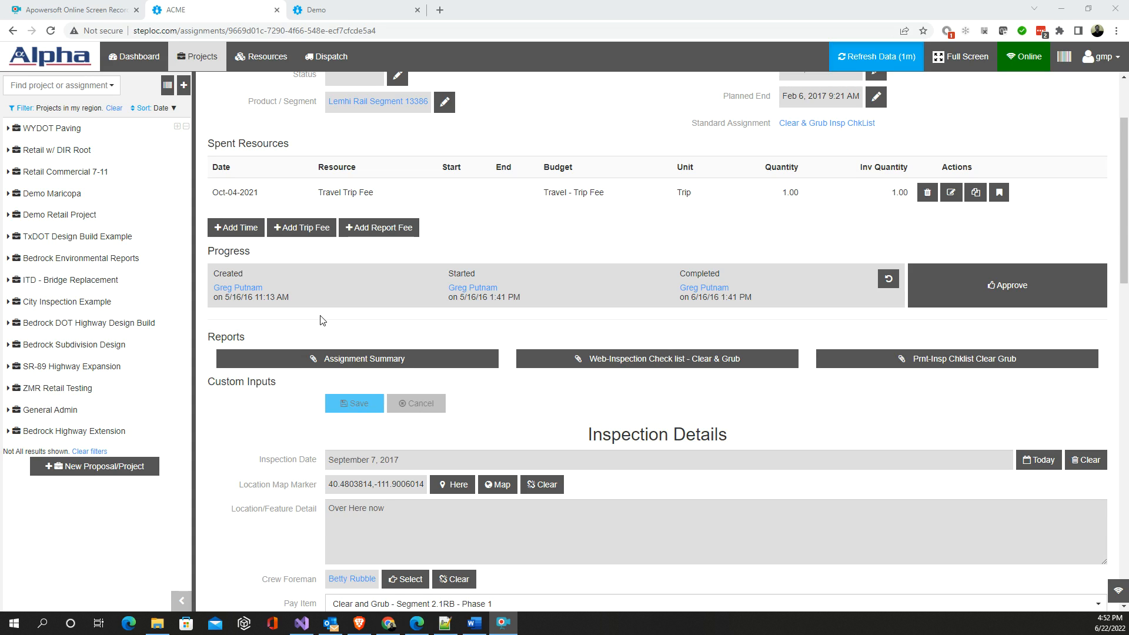
pyautogui.scroll(2, 303, 312)
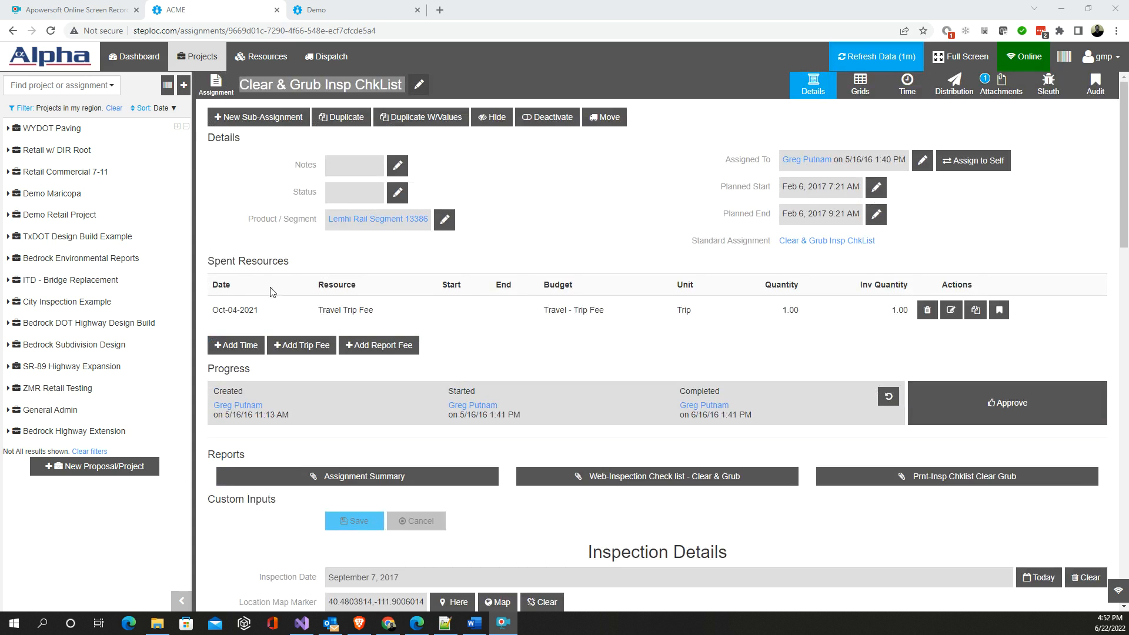
pyautogui.click(9, 259)
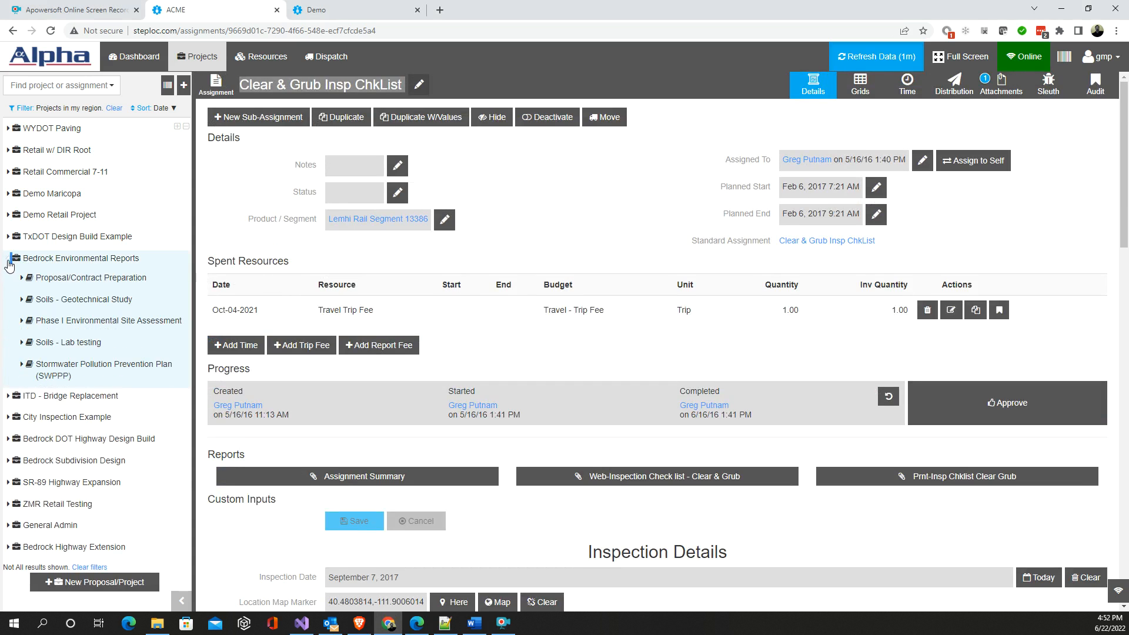
pyautogui.click(8, 261)
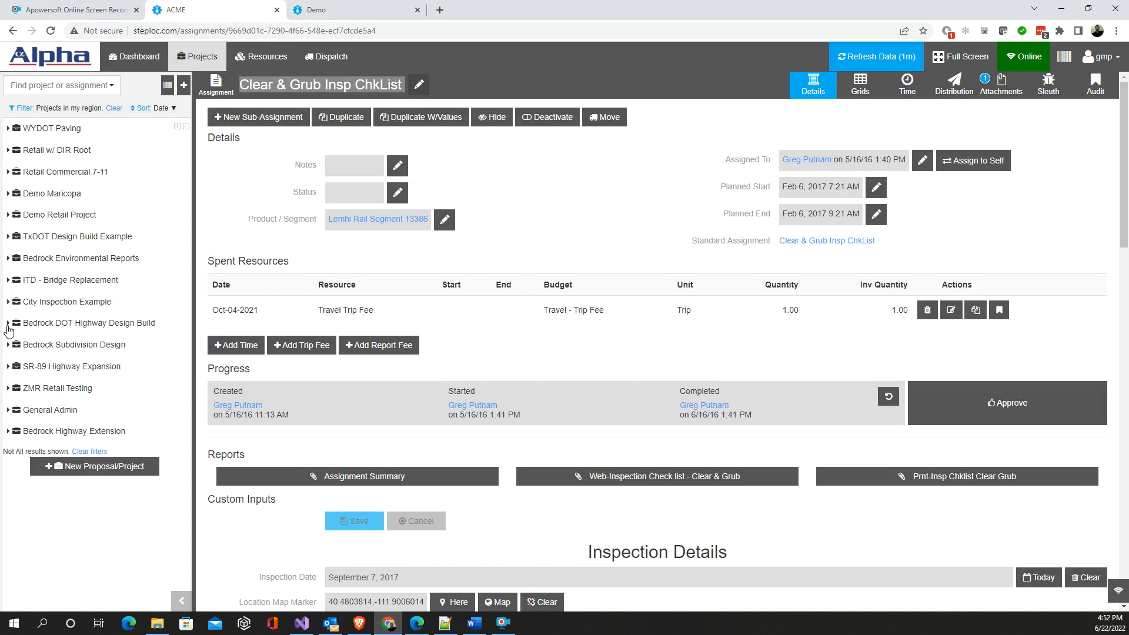
pyautogui.click(8, 323)
pyautogui.click(21, 364)
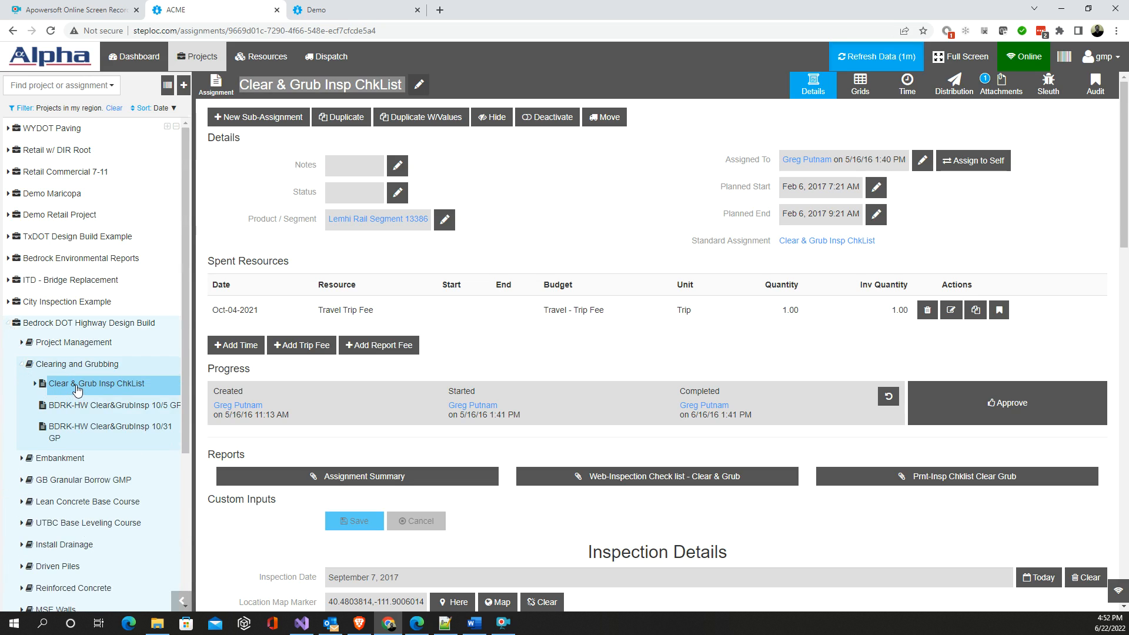
# - Review the inspection details of Clear & Grub Insp ChkList and view its Web-Inspection Check list - Clear & Grub report
pyautogui.scroll(-3, 503, 327)
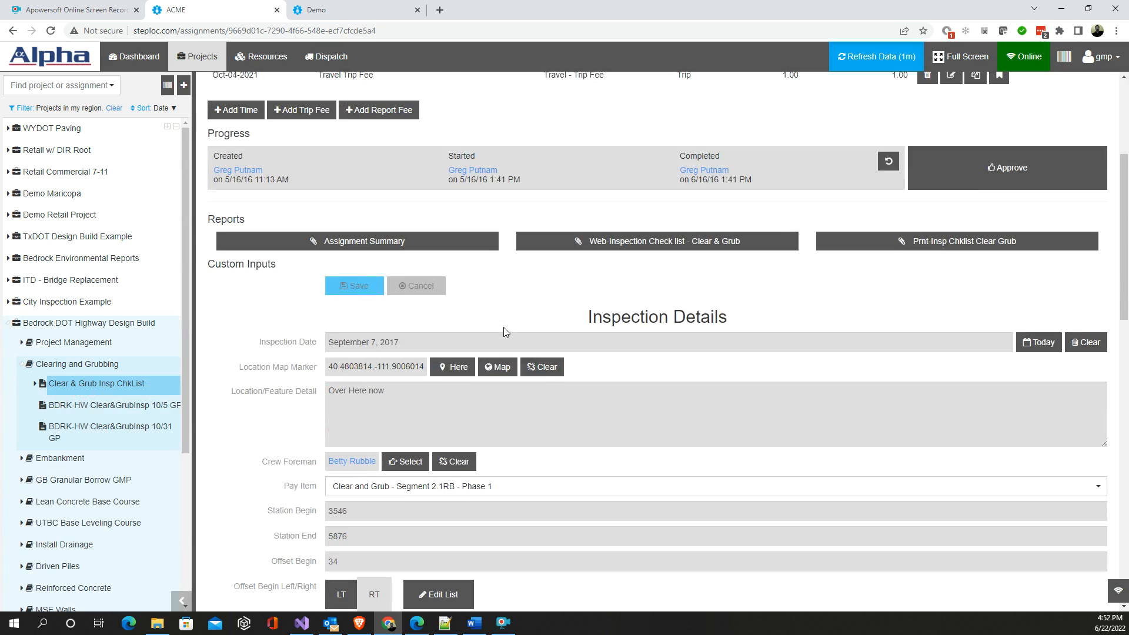
pyautogui.scroll(3, 503, 327)
pyautogui.scroll(-15, 504, 317)
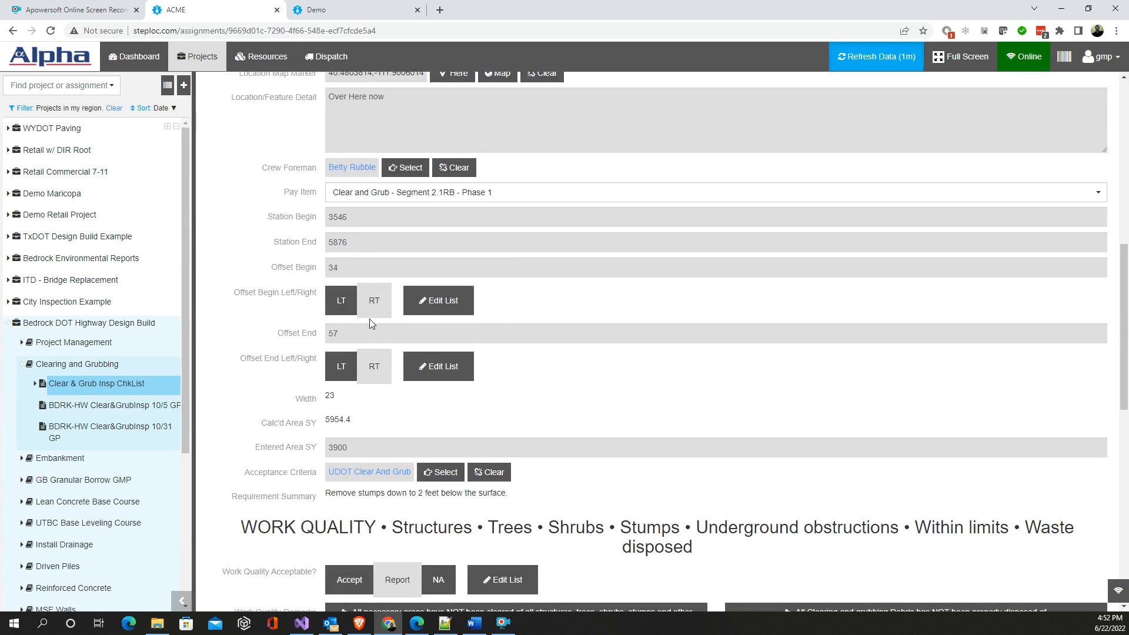
pyautogui.scroll(-6, 357, 328)
pyautogui.scroll(18, 330, 325)
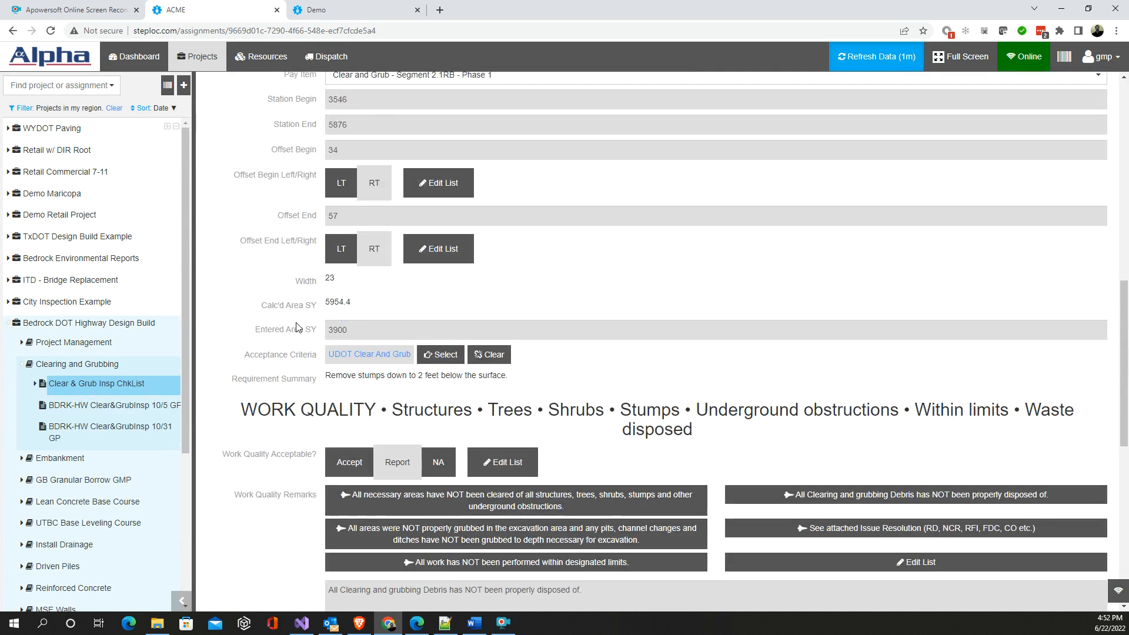
pyautogui.scroll(2, 294, 321)
pyautogui.click(623, 298)
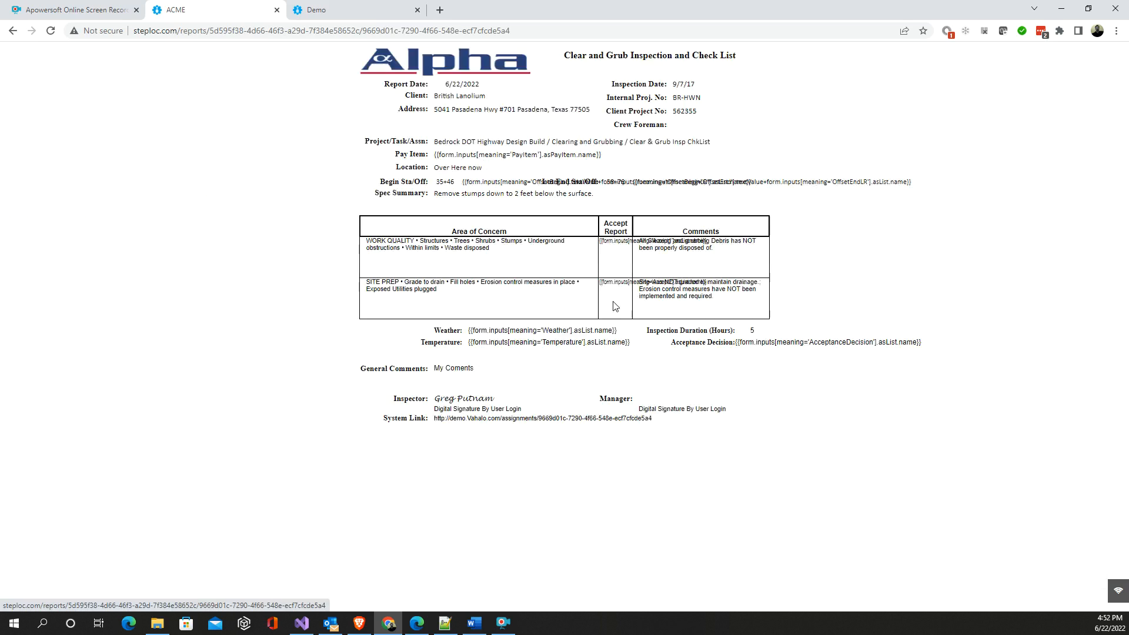
pyautogui.click(13, 31)
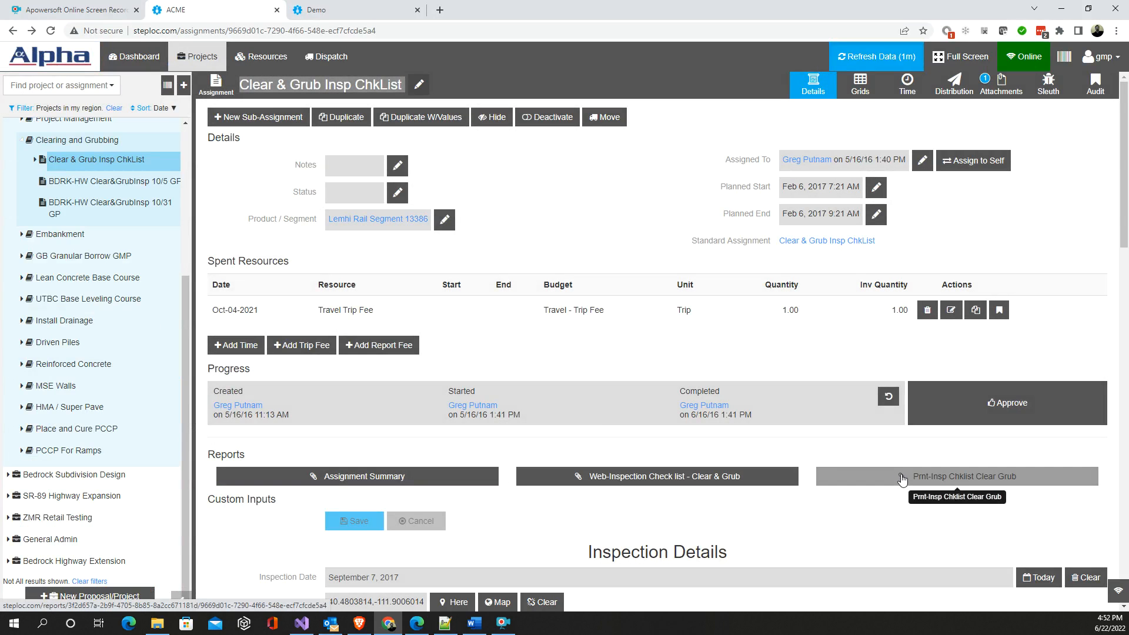
# - Export the Prnt-Insp Chklist Clear Grub report as an Acrobat (PDF) file, view it, and return to the assignment
pyautogui.click(875, 482)
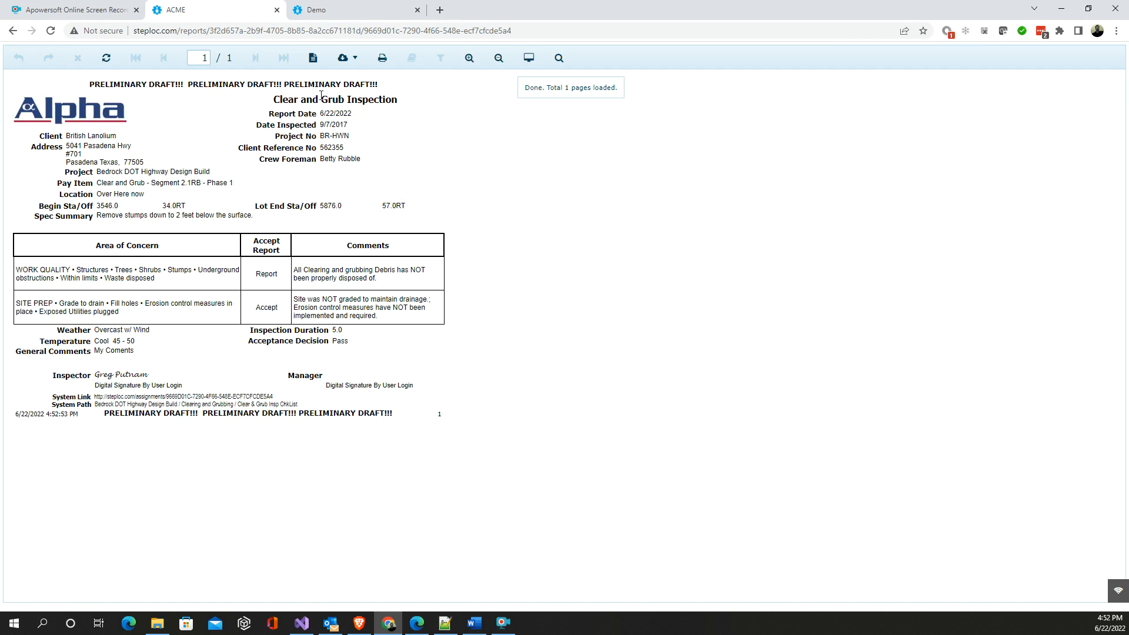
pyautogui.click(345, 58)
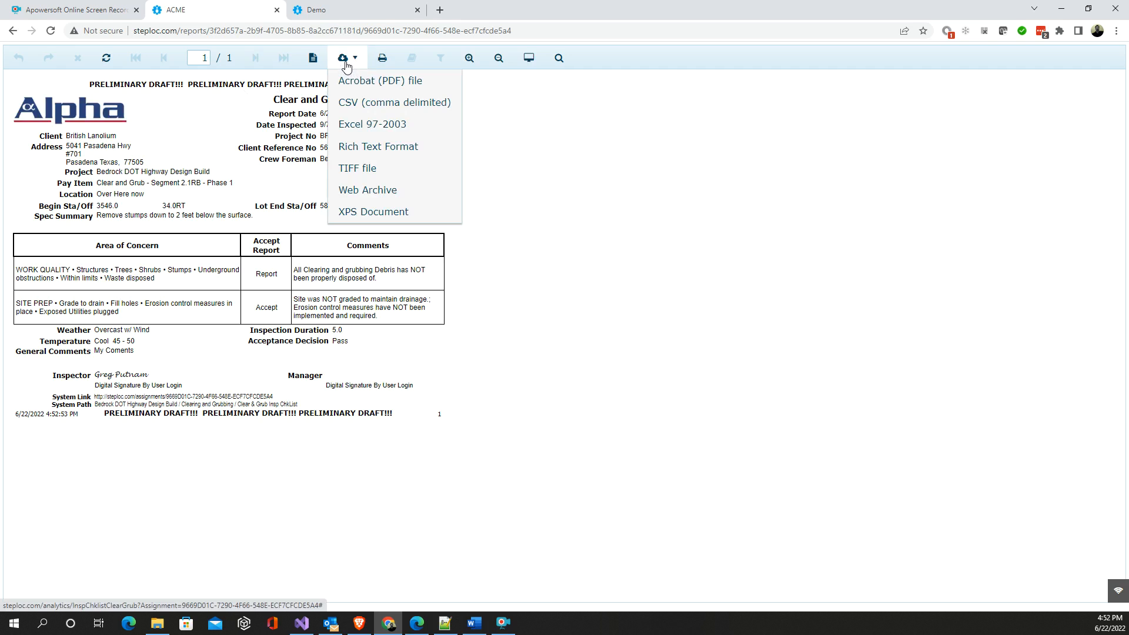
pyautogui.click(355, 88)
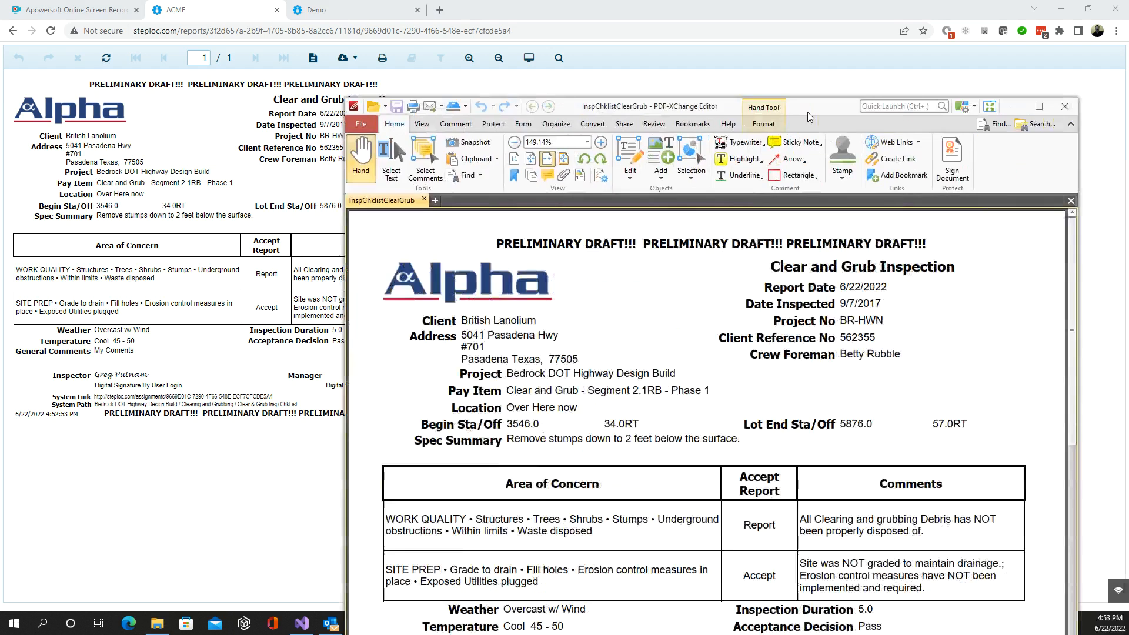
pyautogui.scroll(2, 501, 294)
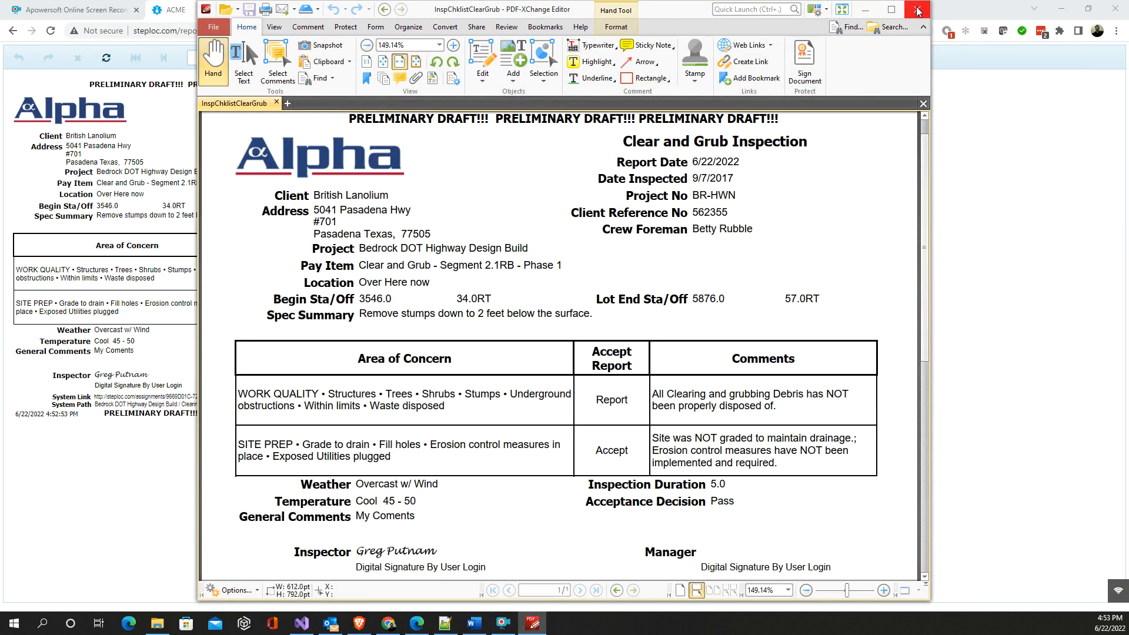
pyautogui.click(863, 10)
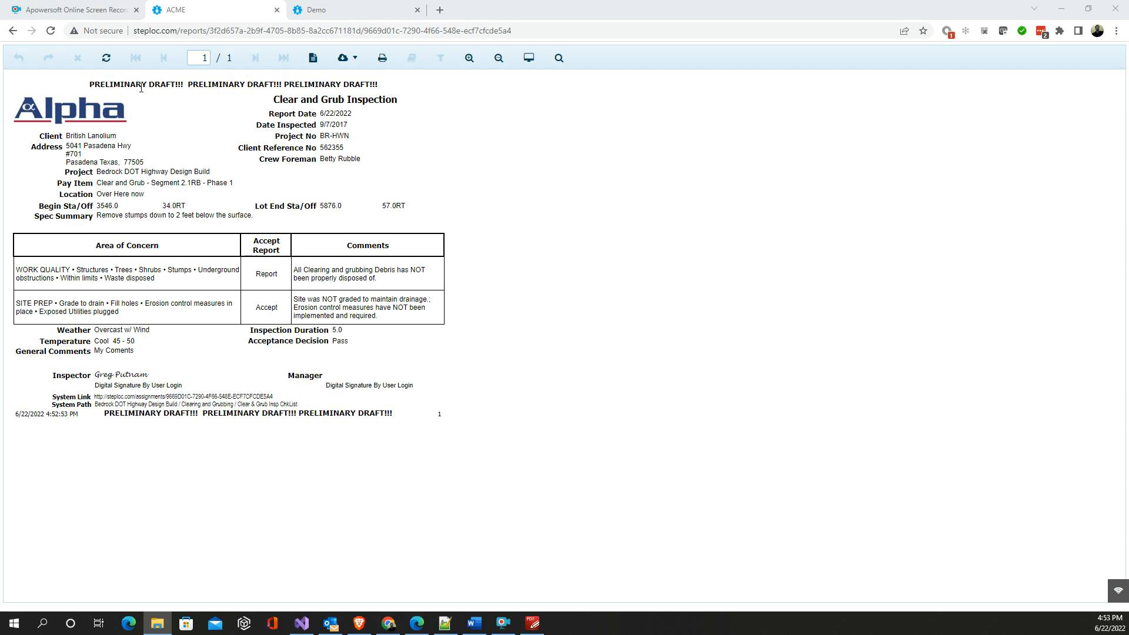
pyautogui.click(13, 31)
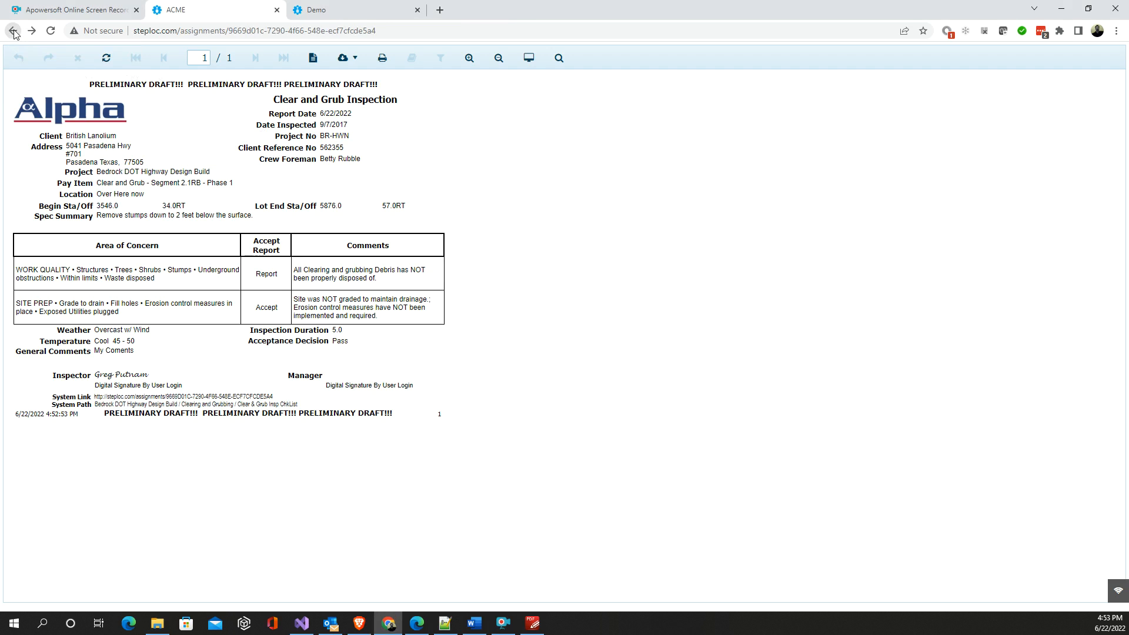
# - Select the Prnt-Insp Chklist Clear Grub report for the assignment's distribution and add the recipient's contact to the email
pyautogui.scroll(-3, 495, 388)
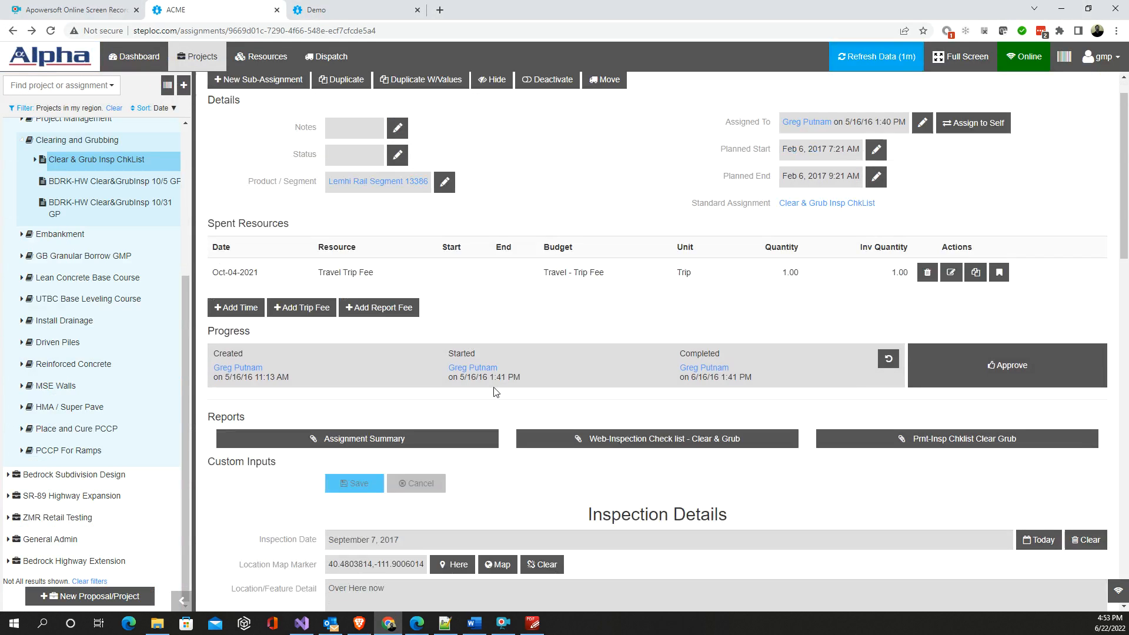
pyautogui.scroll(3, 495, 387)
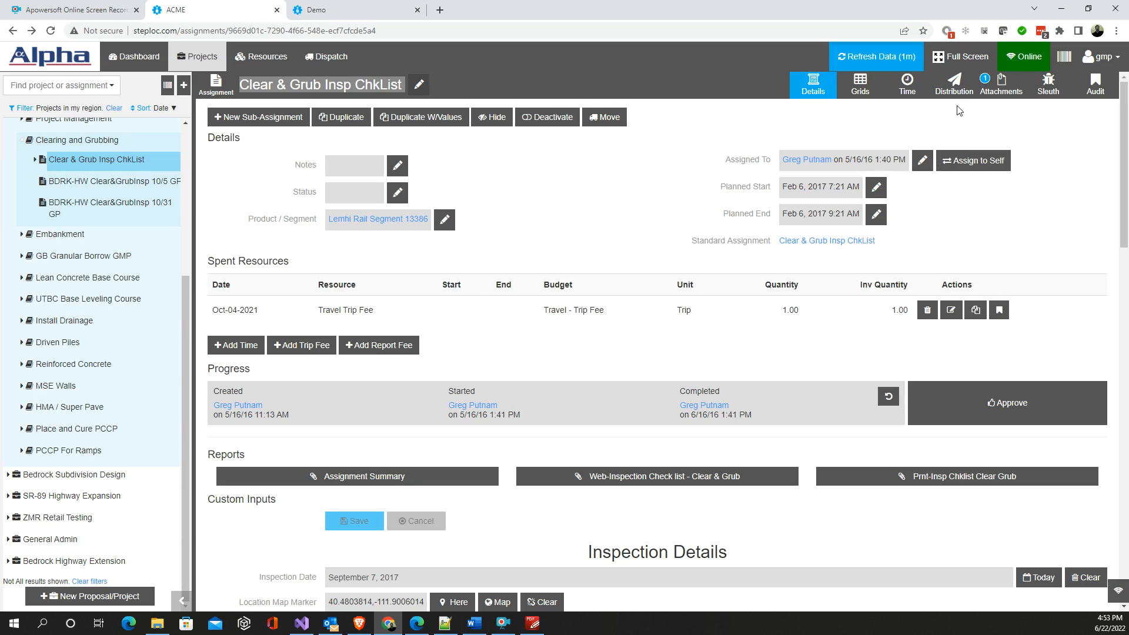
pyautogui.click(954, 85)
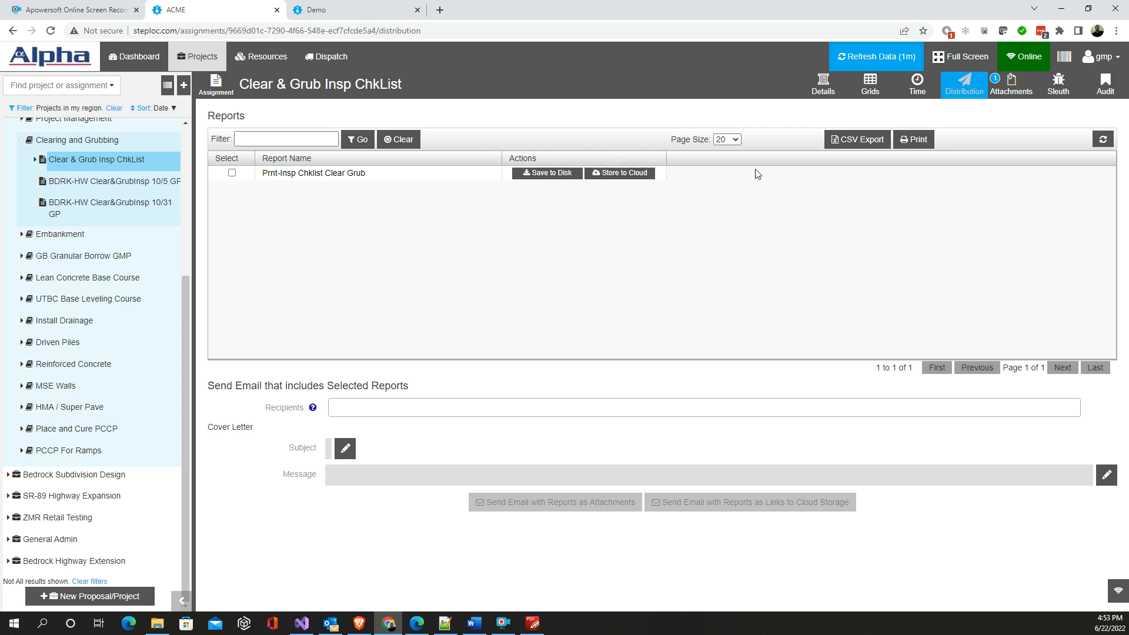
pyautogui.click(232, 173)
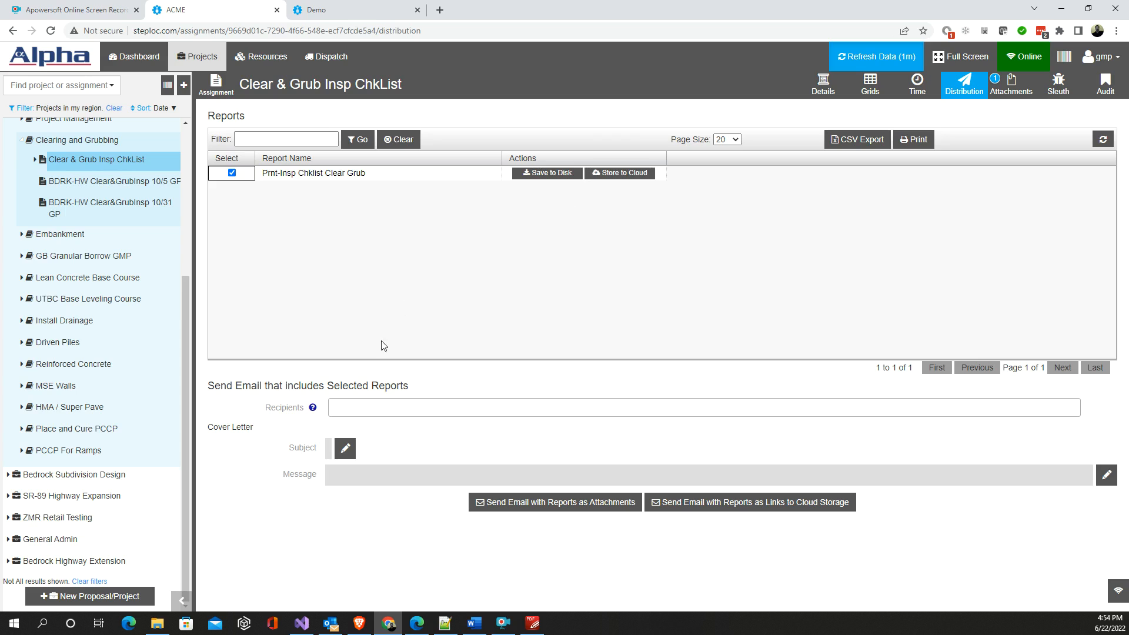
pyautogui.click(368, 409)
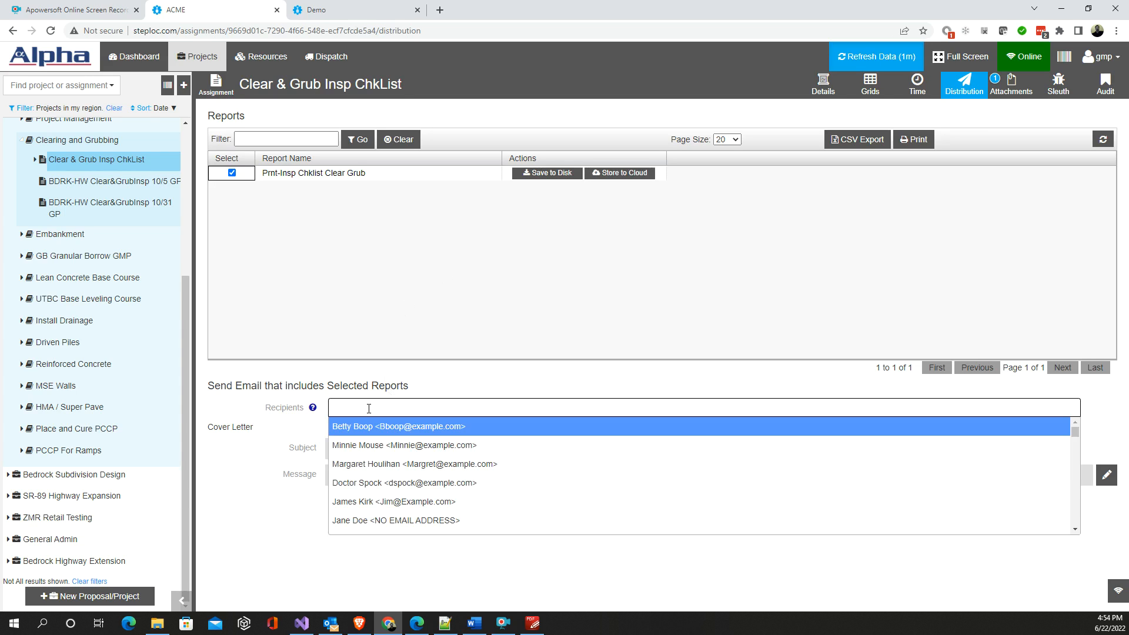
pyautogui.write('greg')
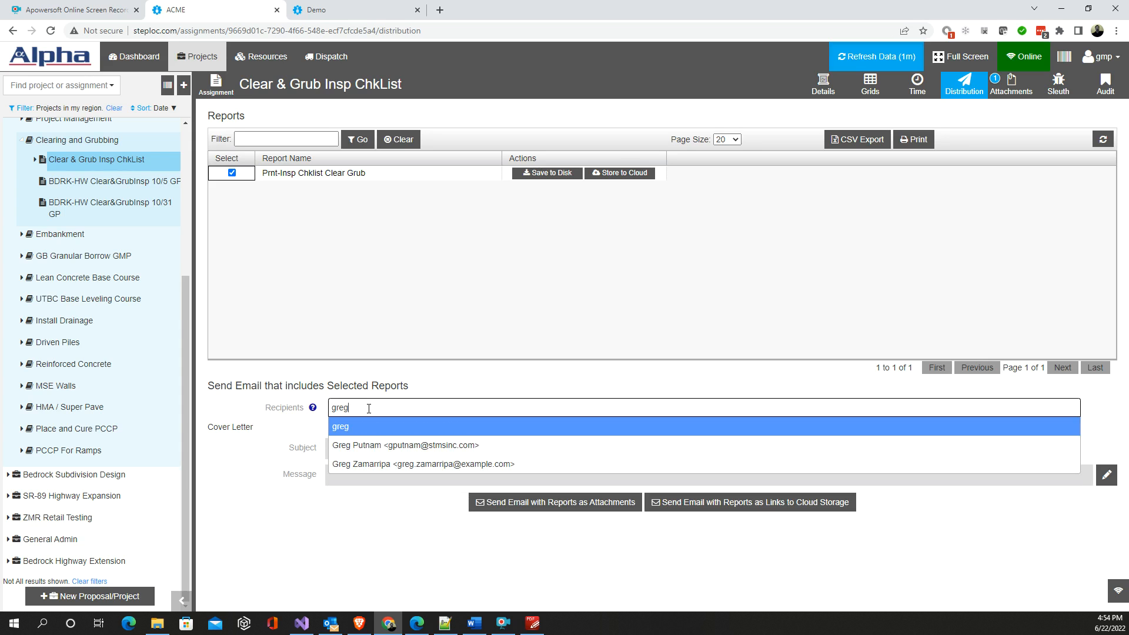
pyautogui.click(381, 445)
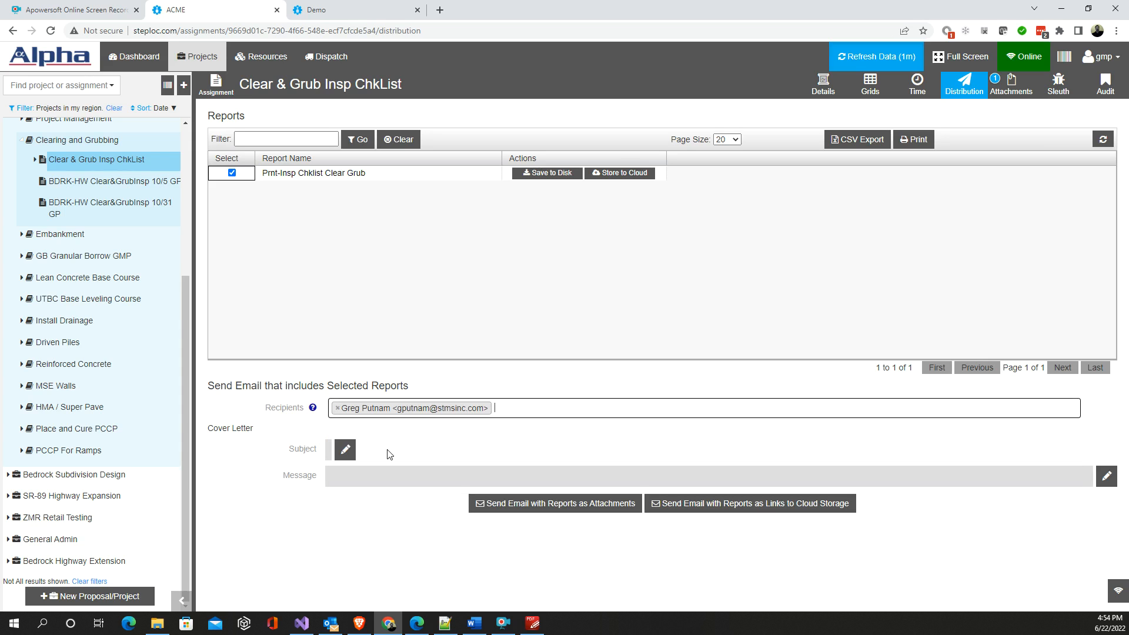
# - Set the email's cover letter subject to "My Subject" and its message body to "Message"
pyautogui.click(346, 450)
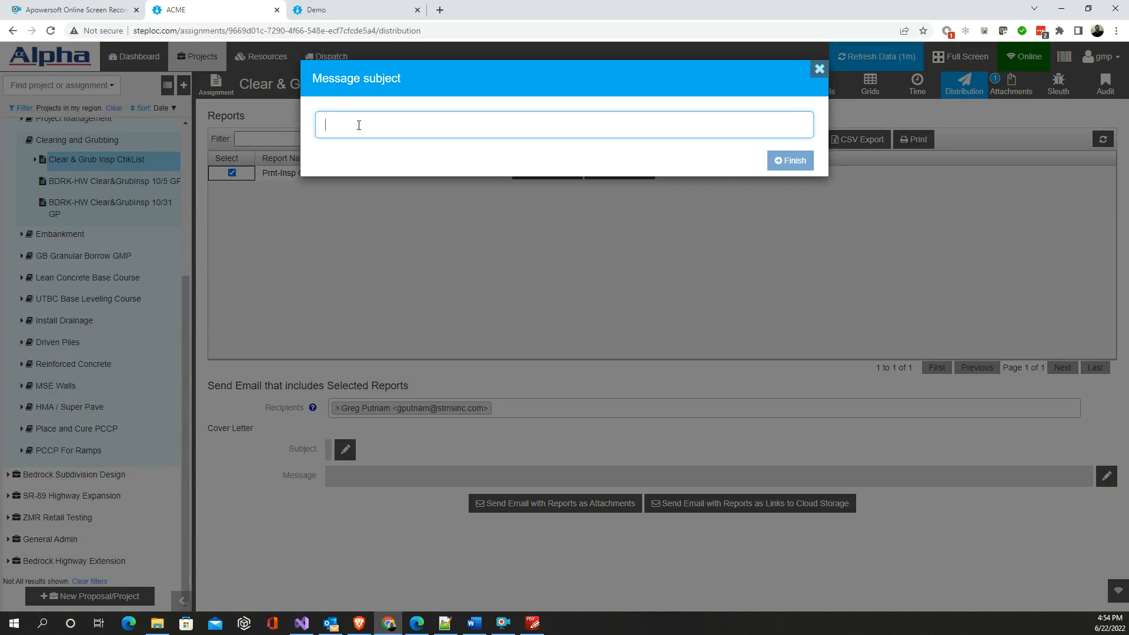
pyautogui.write('My Subject')
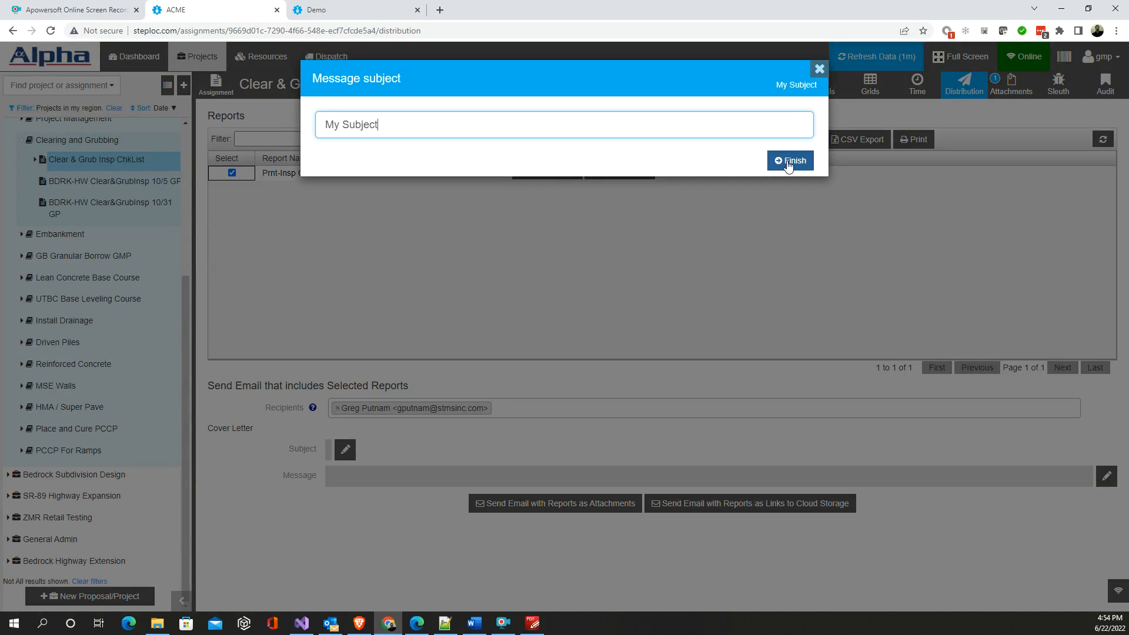
pyautogui.click(789, 161)
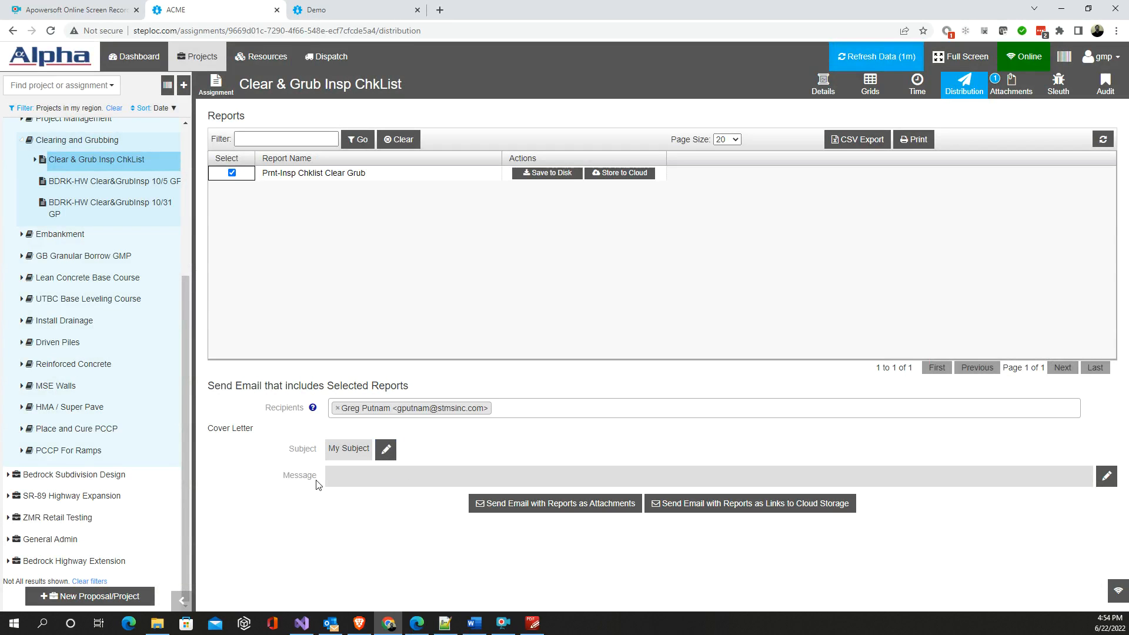
pyautogui.moveTo(318, 481); pyautogui.dragTo(283, 480)
pyautogui.click(348, 478)
pyautogui.click(383, 389)
pyautogui.write('Message')
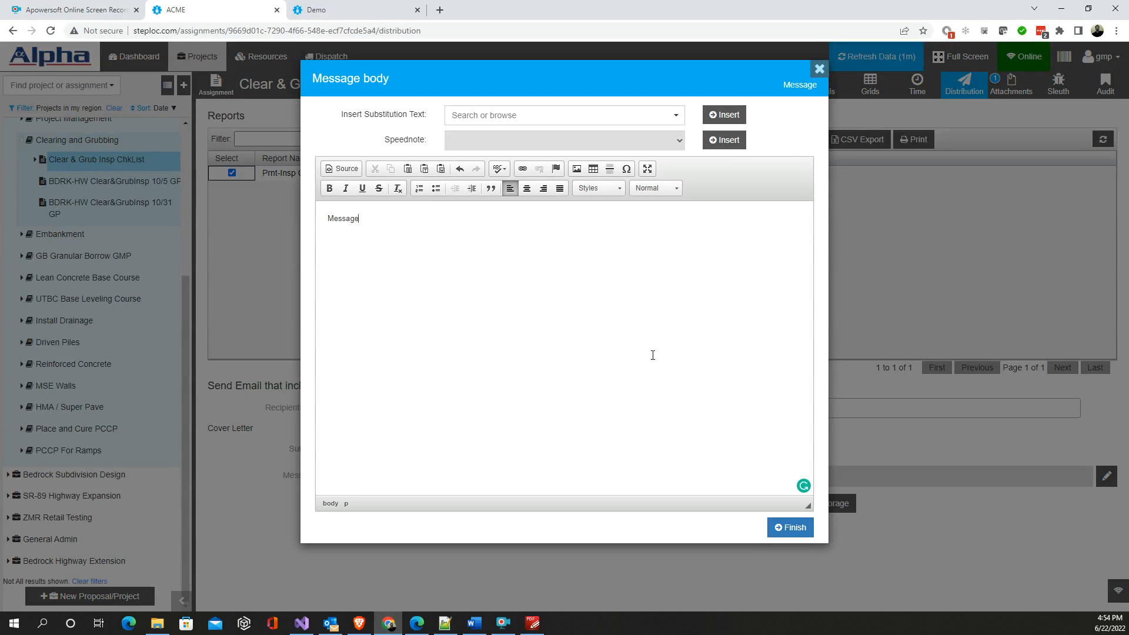
pyautogui.click(806, 527)
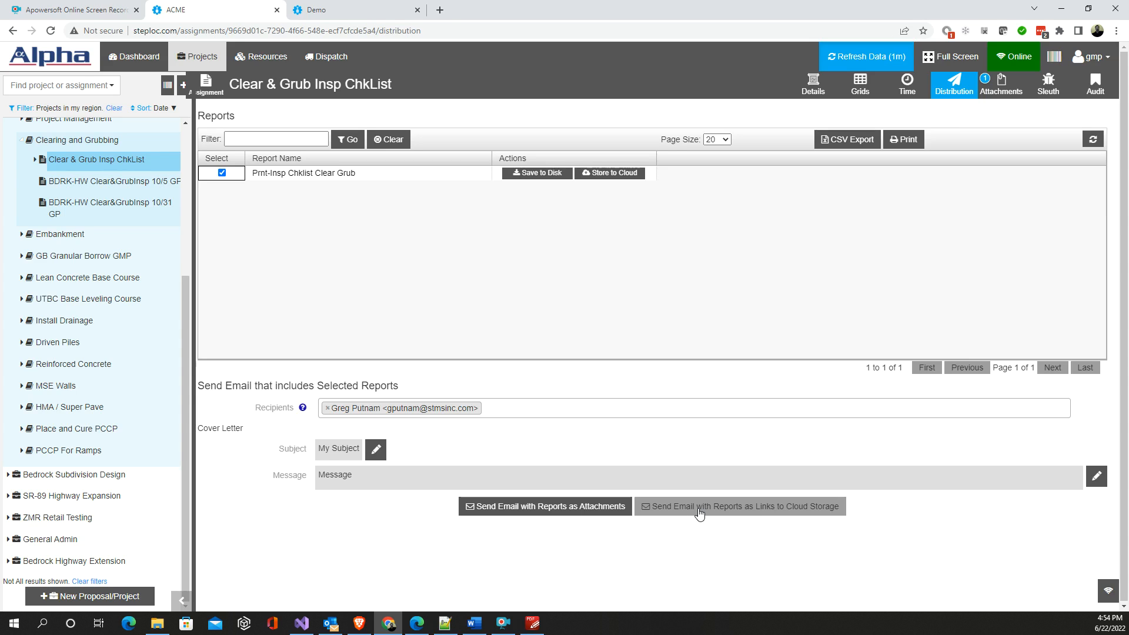
# - Send the email with the selected report as an attachment
pyautogui.click(580, 509)
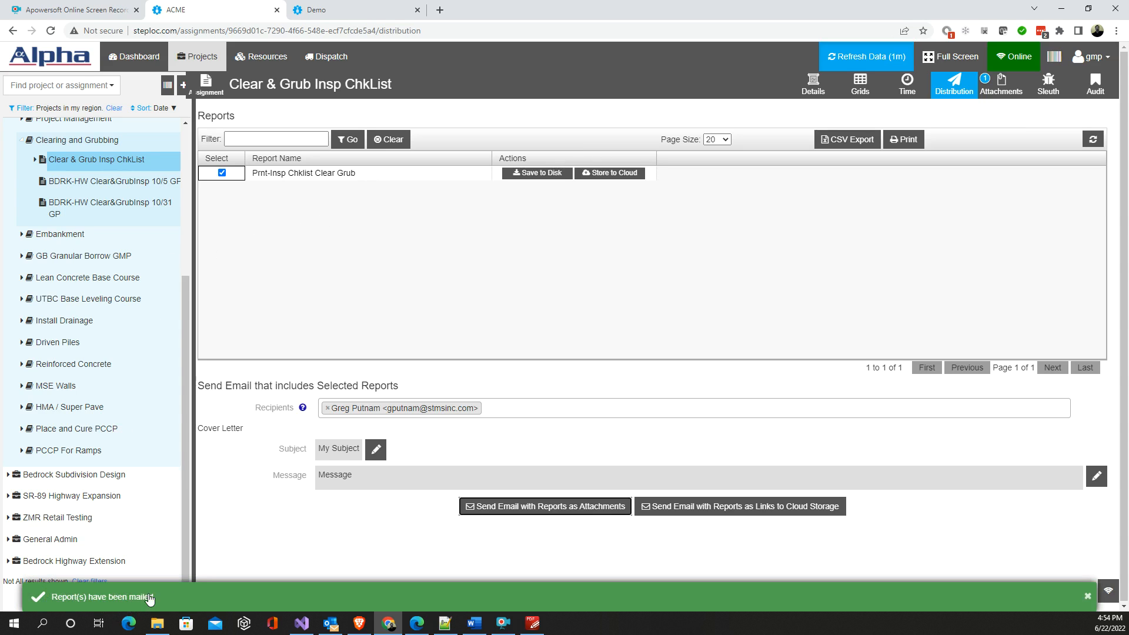
pyautogui.click(137, 597)
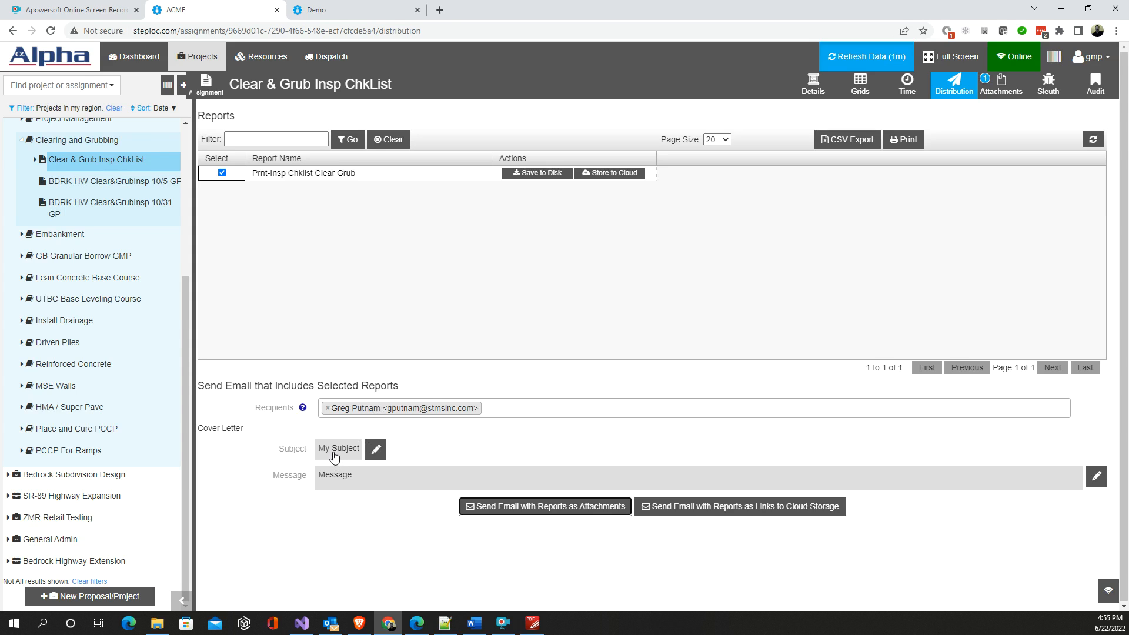
pyautogui.click(529, 512)
# - Open the distribution page of the Bedrock DOT Highway Design Build project
pyautogui.scroll(2, 64, 205)
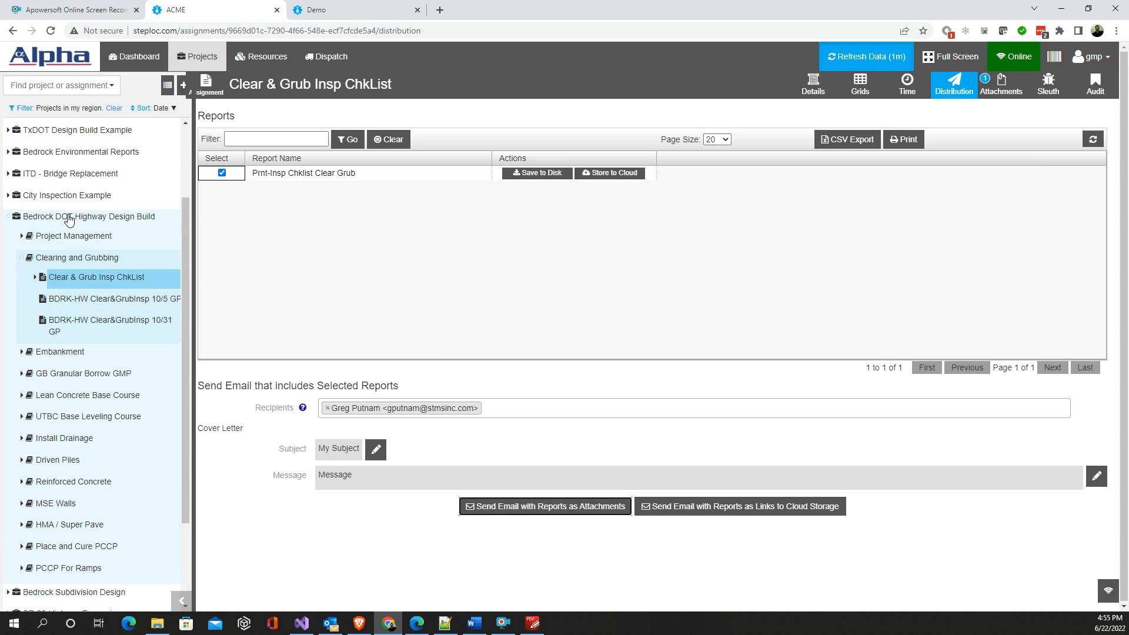
pyautogui.click(814, 91)
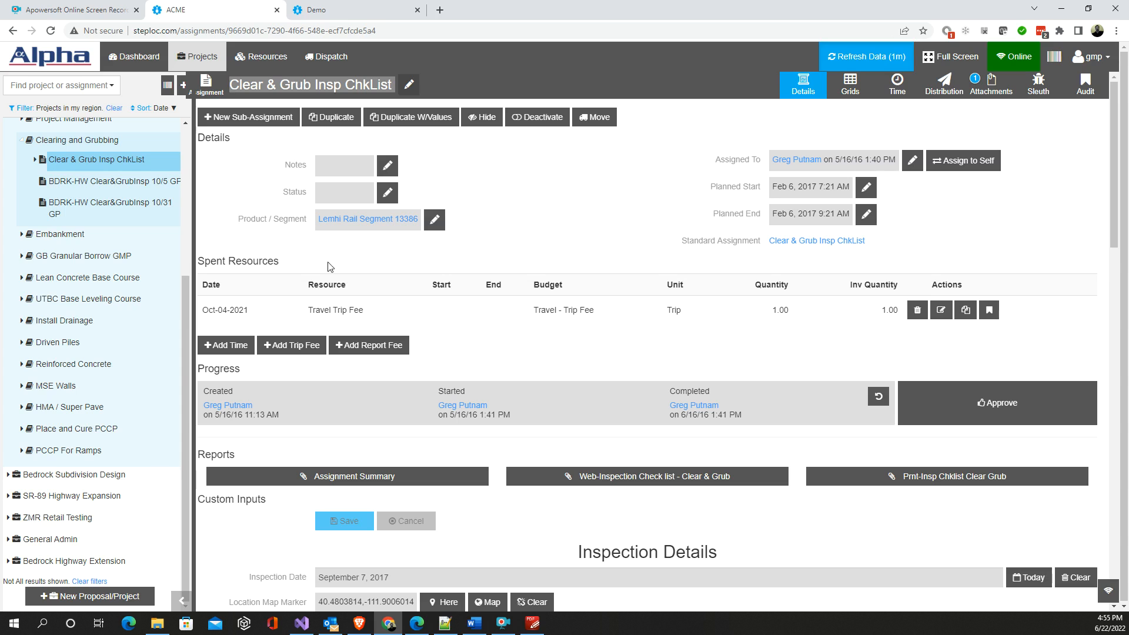
pyautogui.scroll(1, 57, 201)
pyautogui.scroll(2, 57, 201)
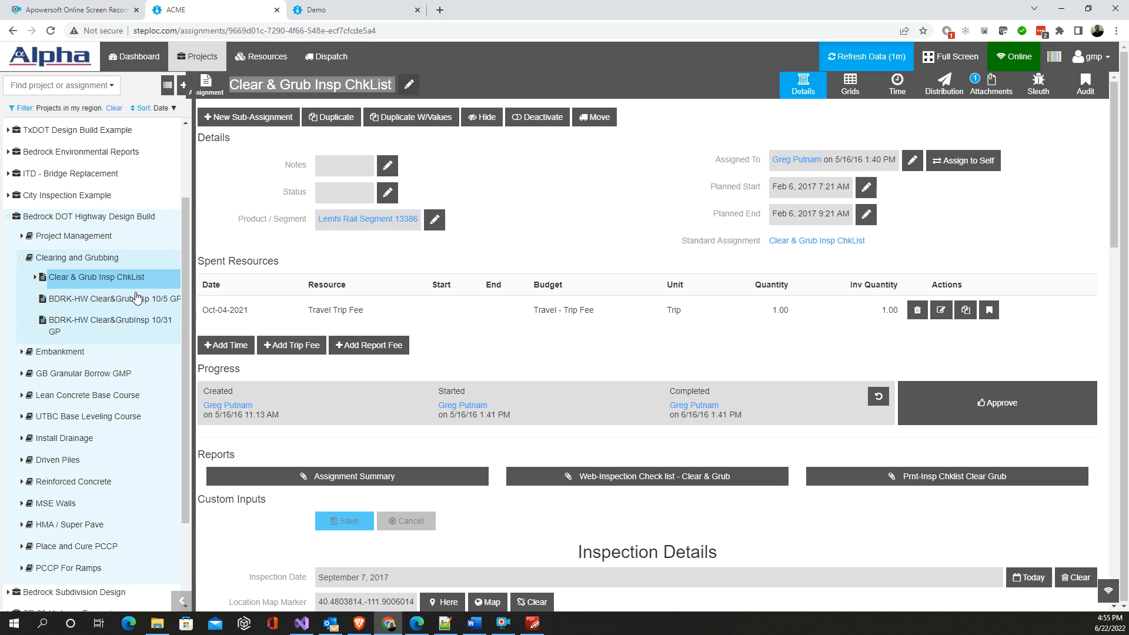
pyautogui.click(48, 218)
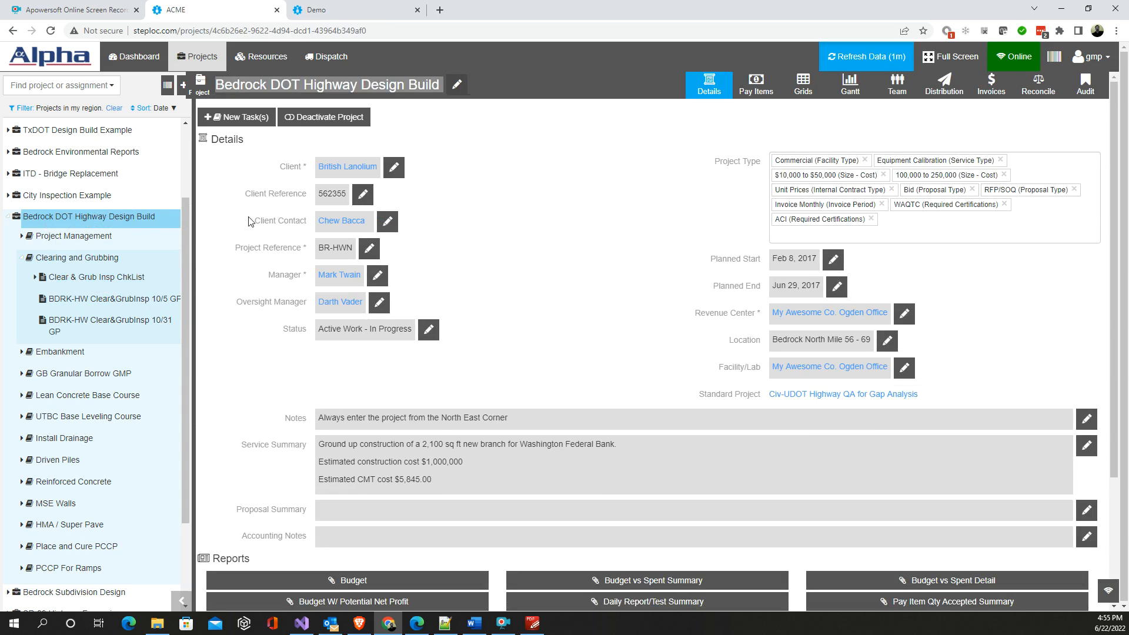
pyautogui.click(944, 90)
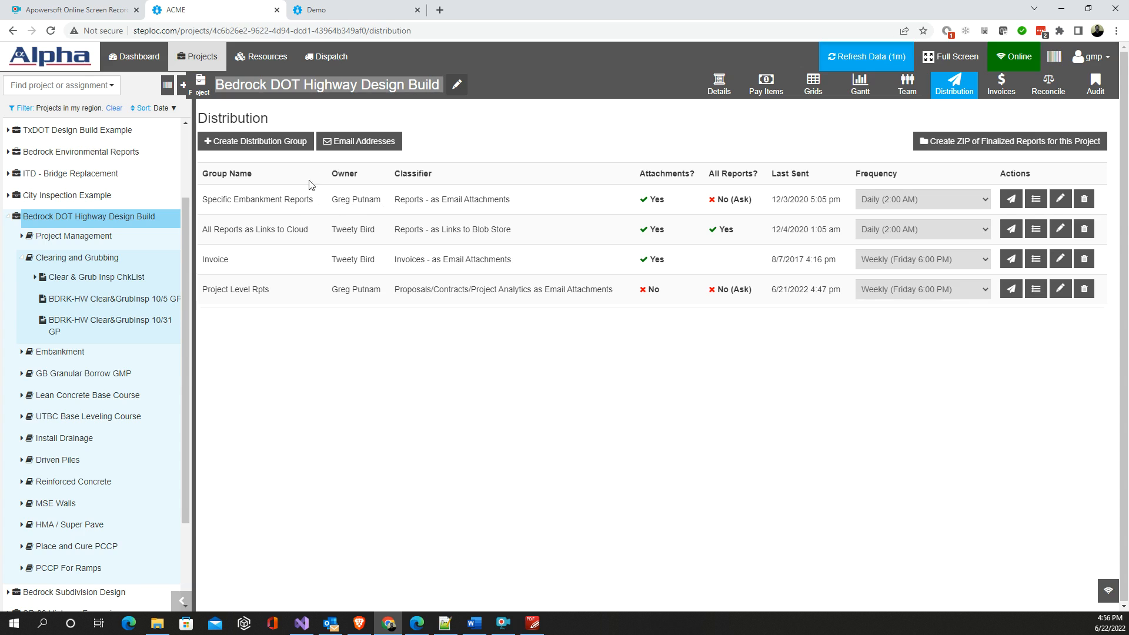
# - Look through the classifier options for a new distribution group, and close the form without creating one
pyautogui.click(273, 141)
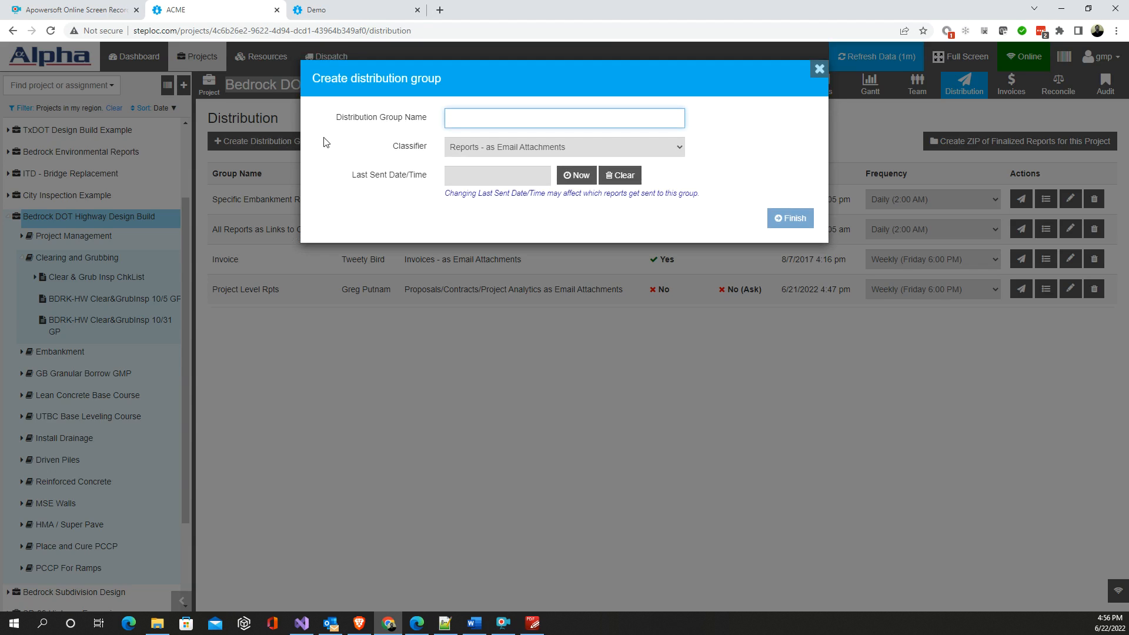
pyautogui.click(483, 148)
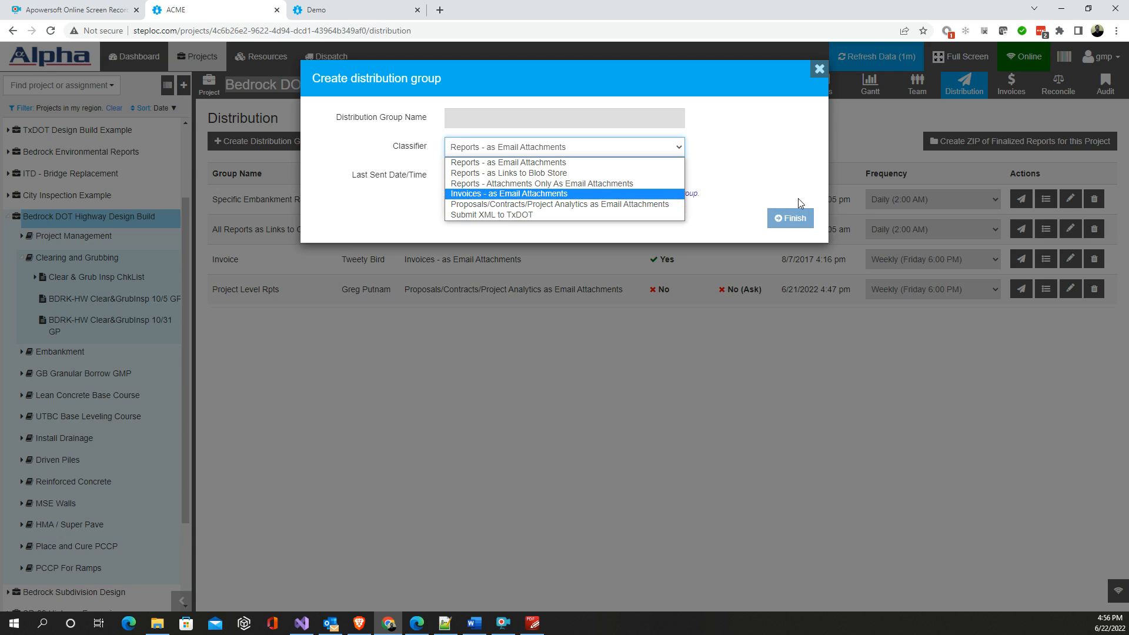
pyautogui.click(819, 69)
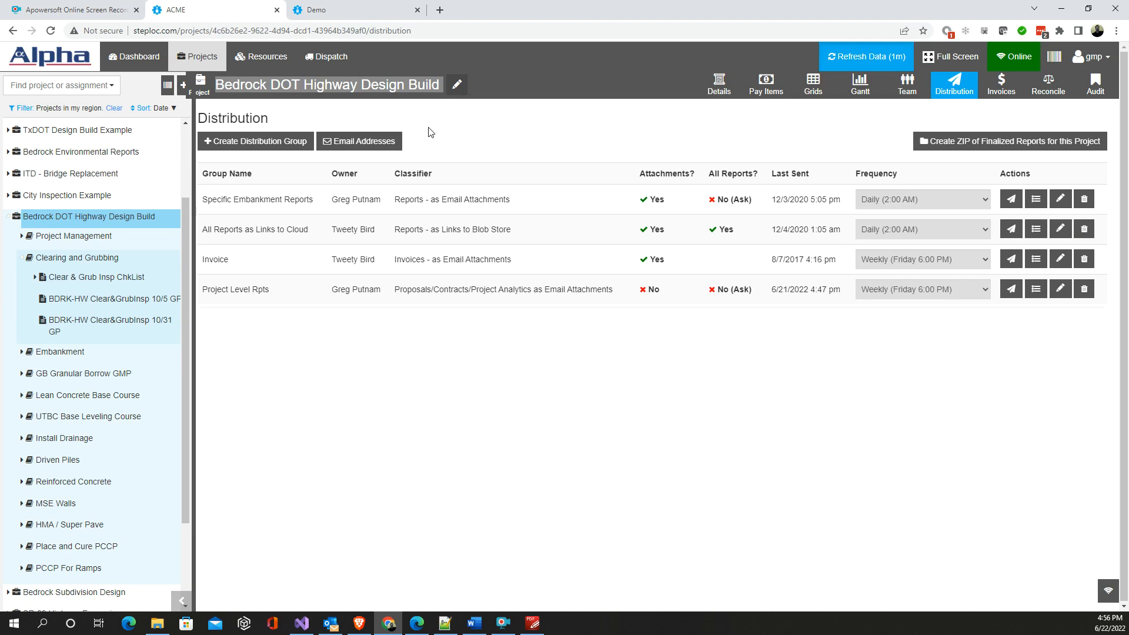
# - Open the Specific Embankment Reports distribution group and examine its recipients, cover letter and attached reports
pyautogui.click(279, 204)
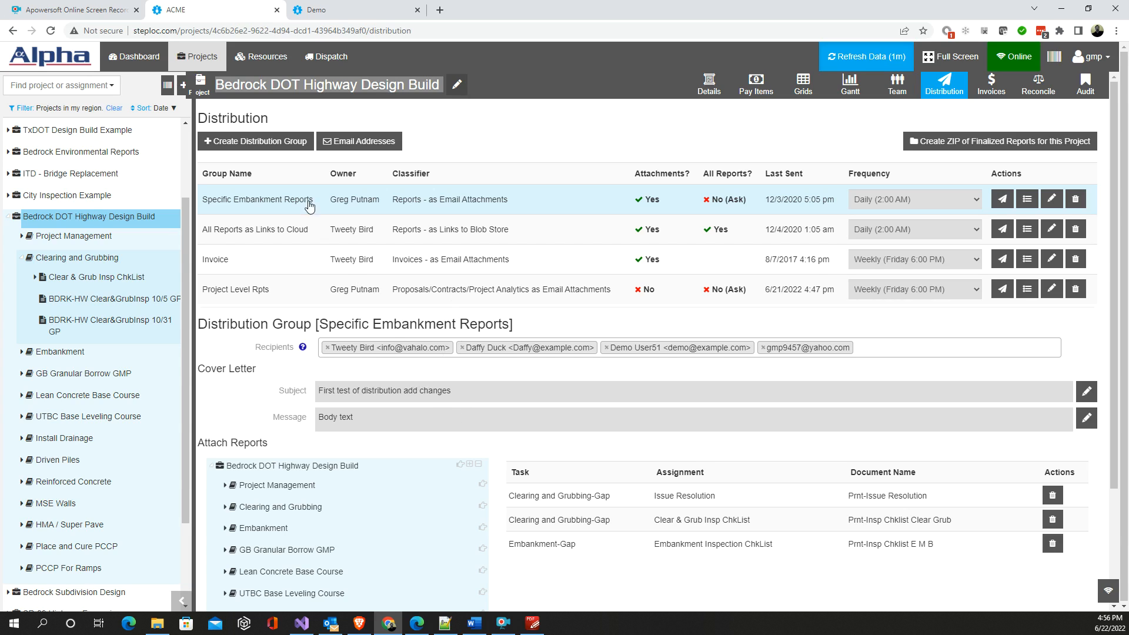
pyautogui.scroll(-1, 486, 471)
pyautogui.scroll(-2, 487, 470)
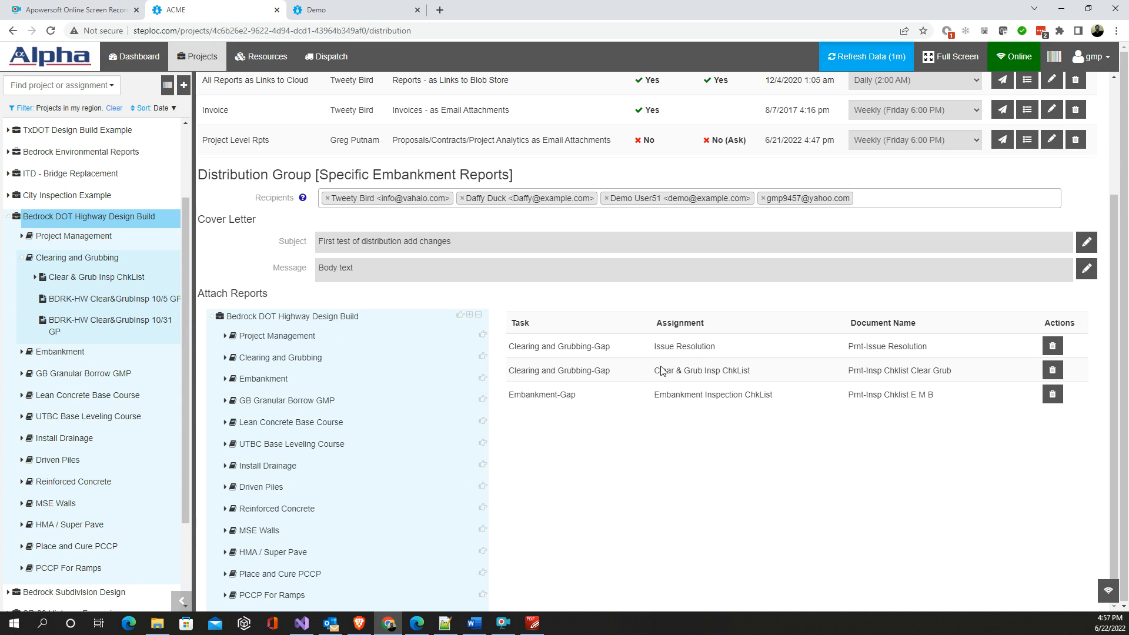
pyautogui.scroll(3, 554, 350)
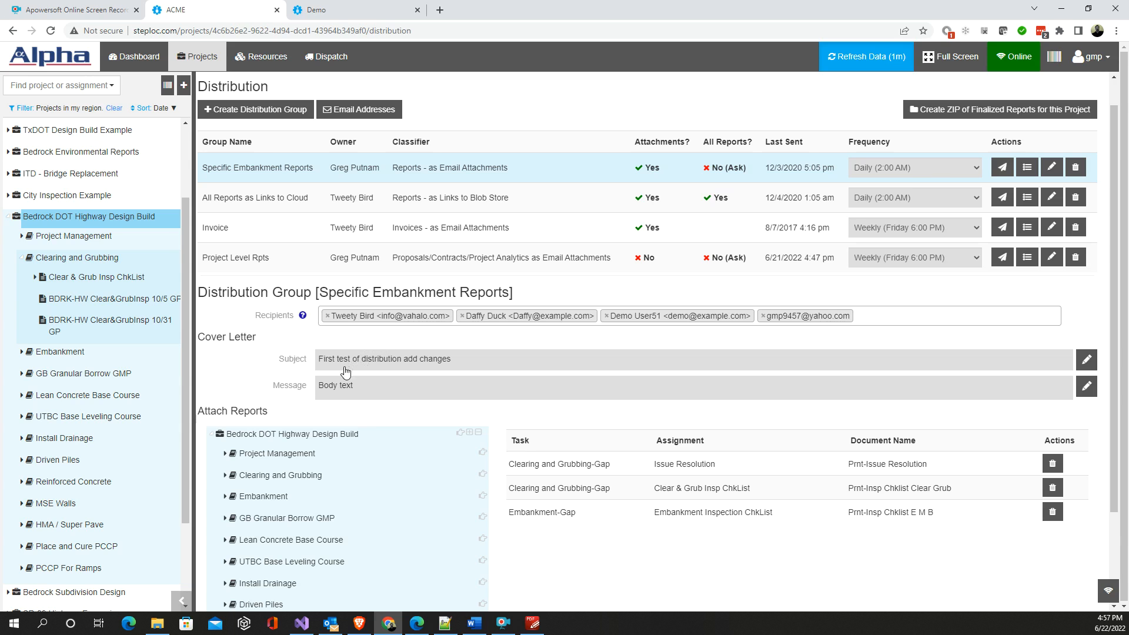
# - Replace the Specific Embankment Reports group's message body with the "Latest Invoice for Project" speednote, accepting the overwrite
pyautogui.click(419, 389)
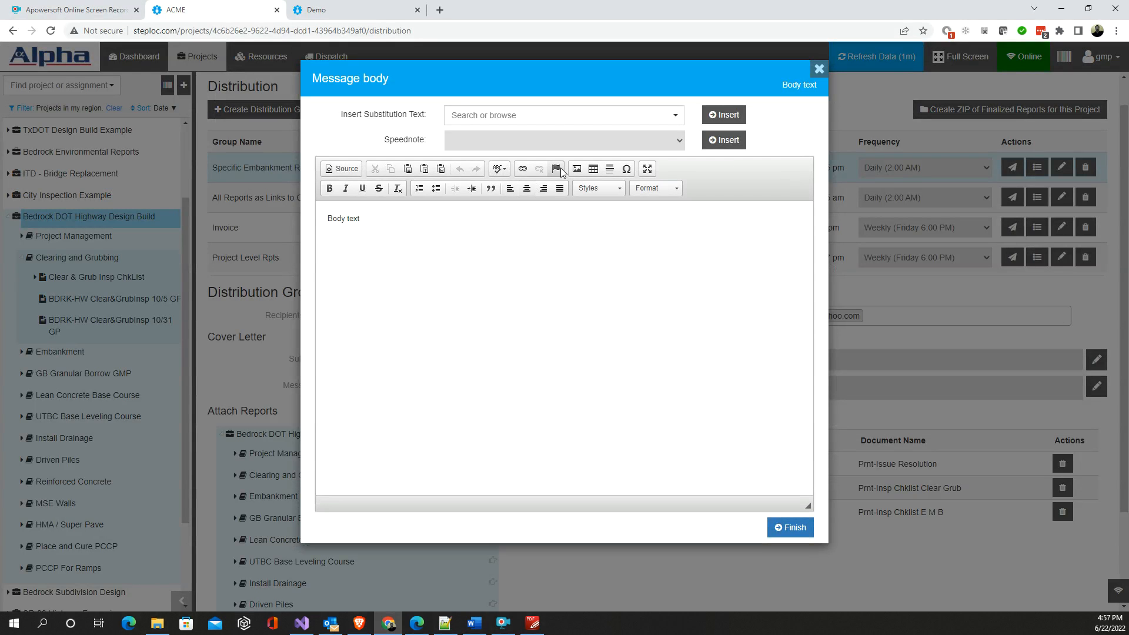
pyautogui.click(682, 147)
pyautogui.click(594, 177)
pyautogui.click(715, 141)
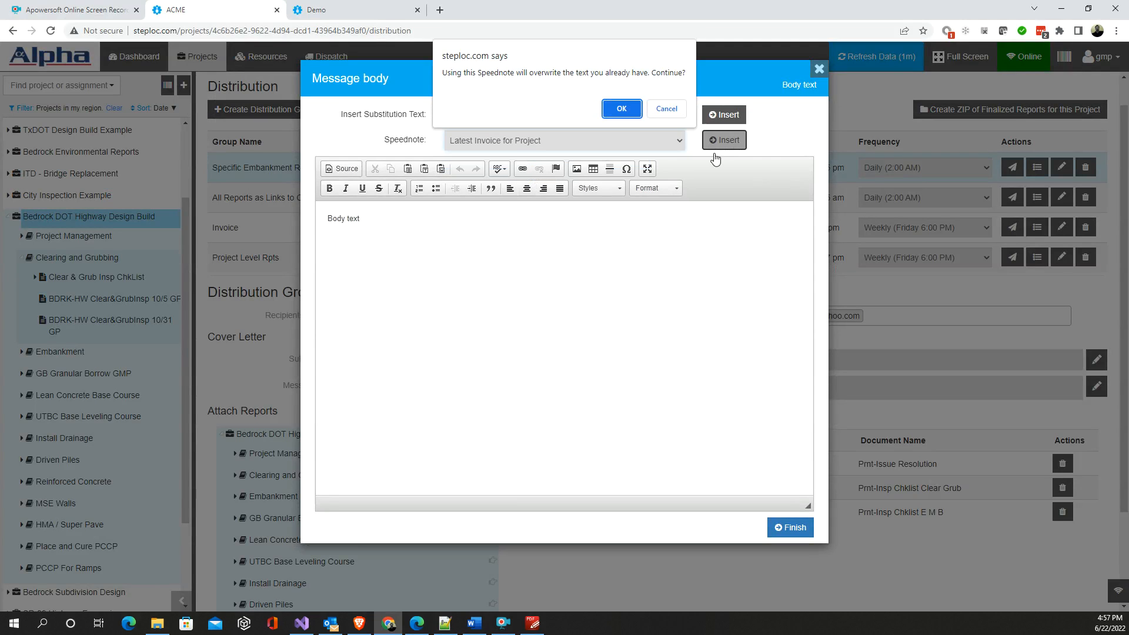
pyautogui.click(639, 115)
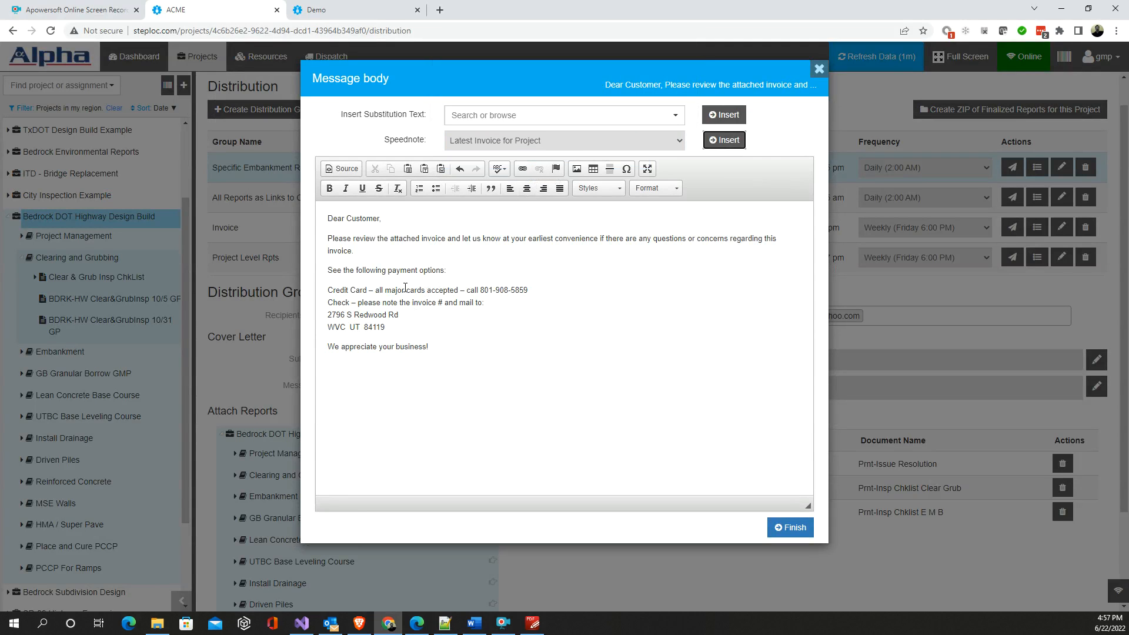
# - Insert the ClientCompanyNameResc substitution text at the start of the message body and save the message
pyautogui.click(526, 115)
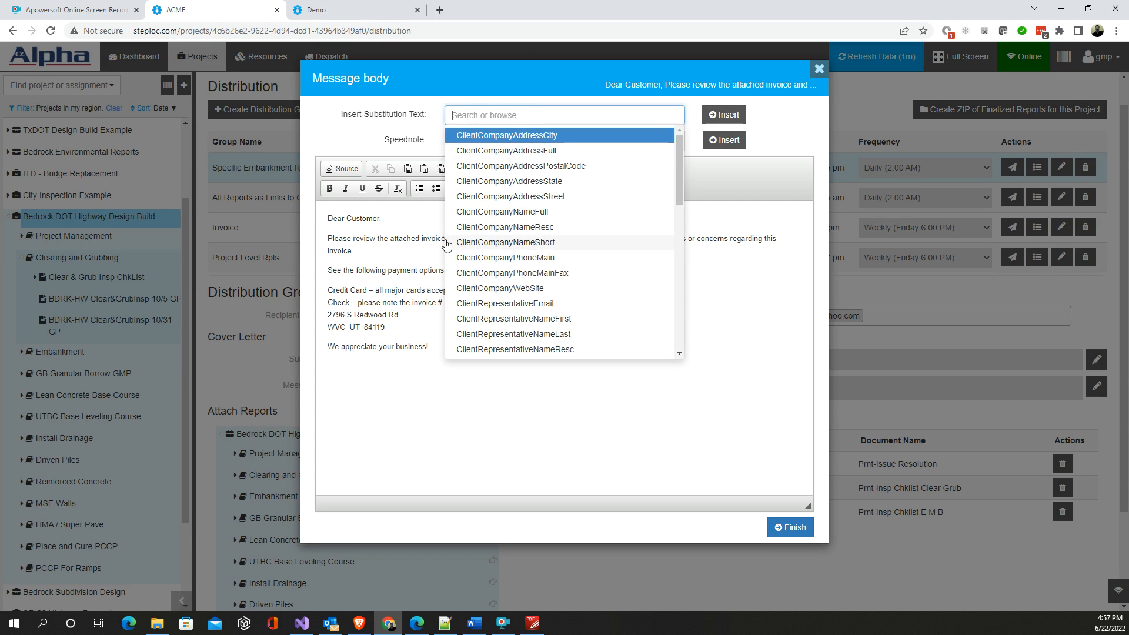
pyautogui.click(506, 227)
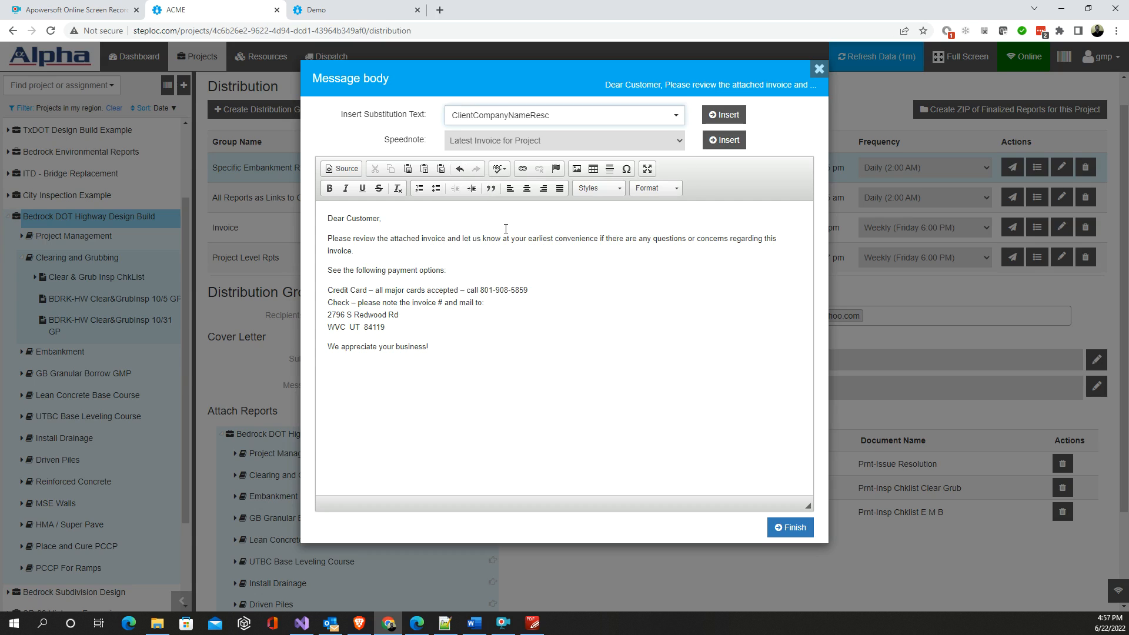
pyautogui.click(724, 115)
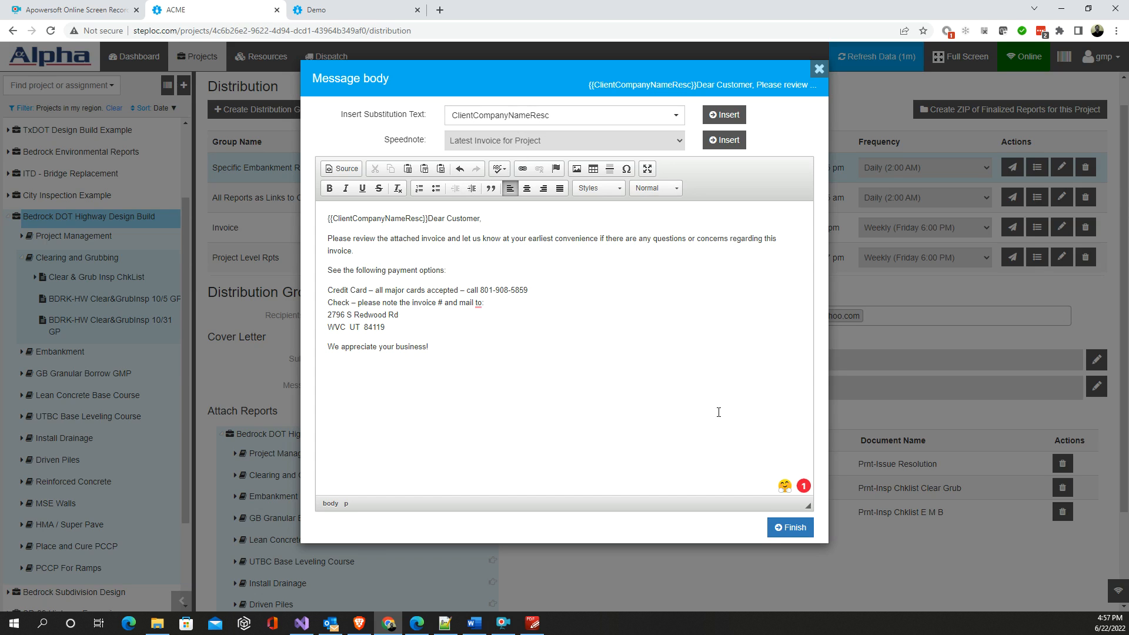
pyautogui.click(790, 528)
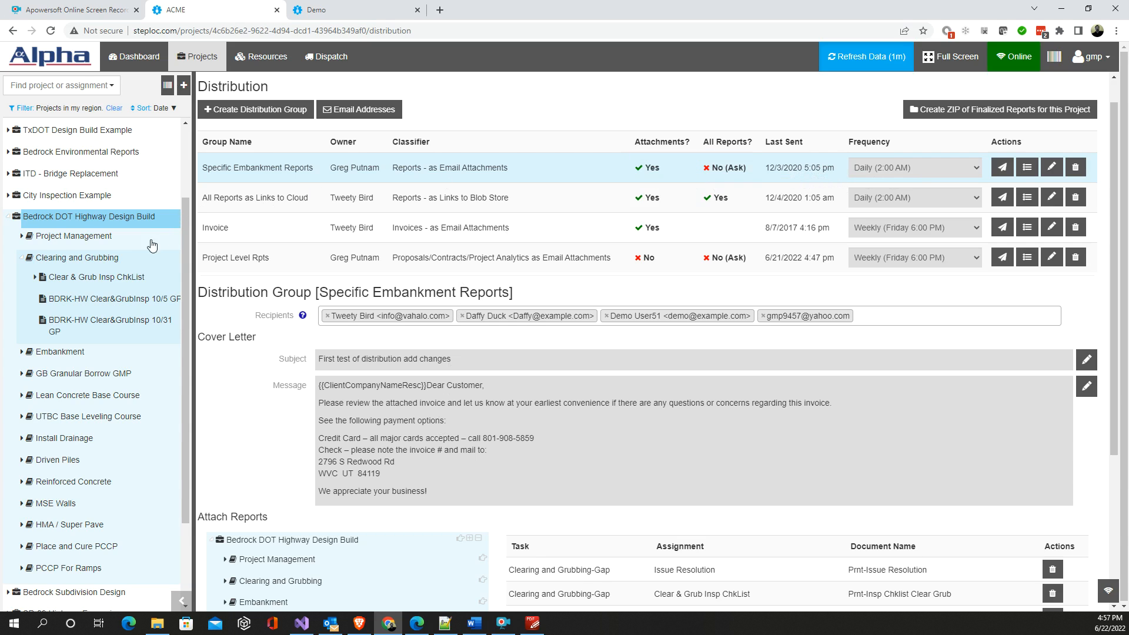
# - Open the Clear & Grub Insp ChkList assignment under the Clearing and Grubbing task and approve it
pyautogui.click(79, 259)
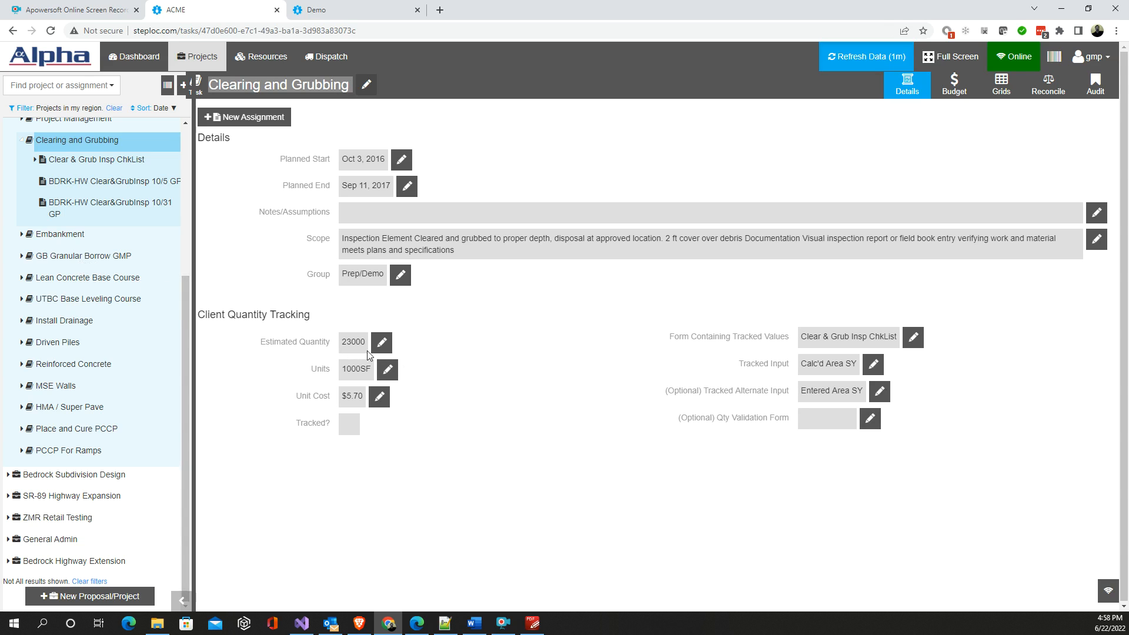
pyautogui.click(78, 160)
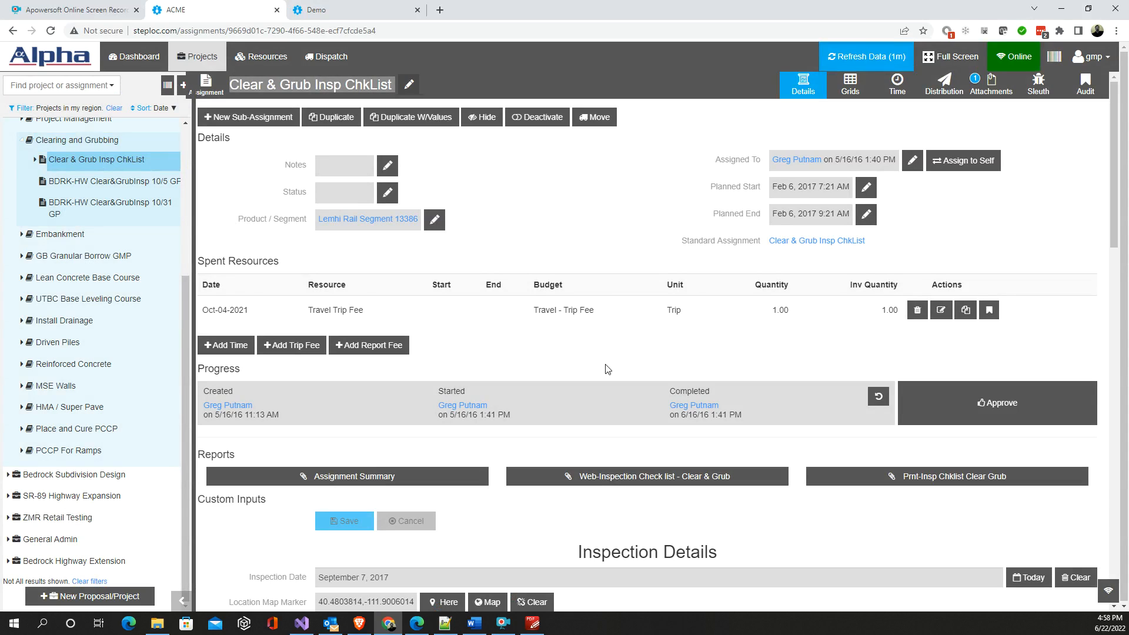
pyautogui.click(987, 409)
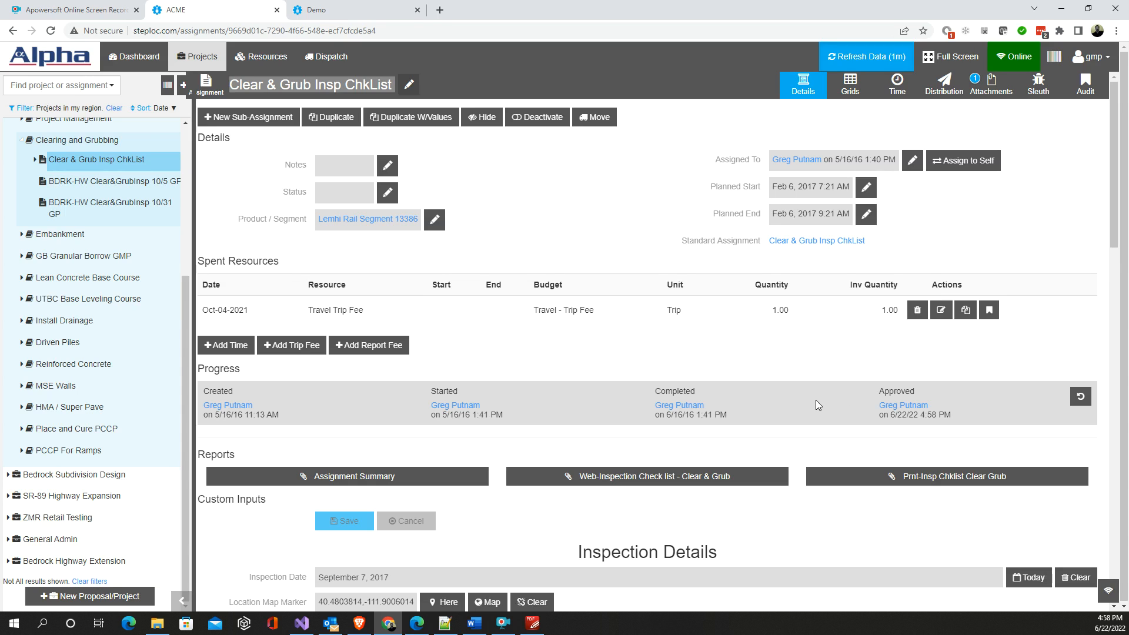
# - Return to the Bedrock DOT Highway Design Build project's distribution page and open the Specific Embankment Reports group
pyautogui.scroll(1, 83, 169)
pyautogui.click(71, 157)
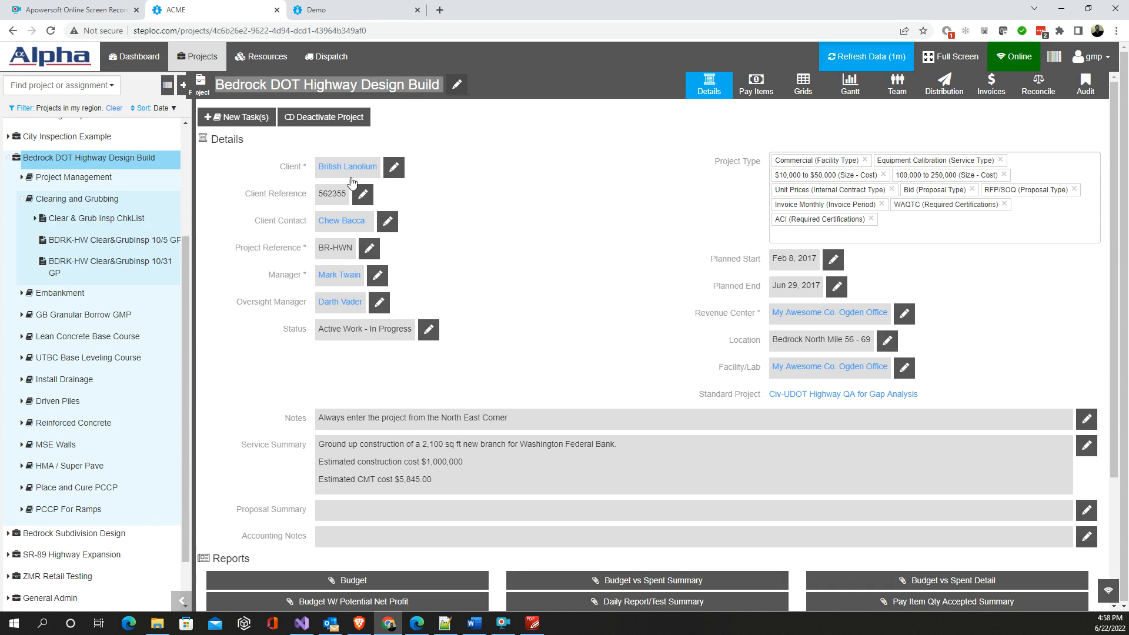
pyautogui.click(944, 84)
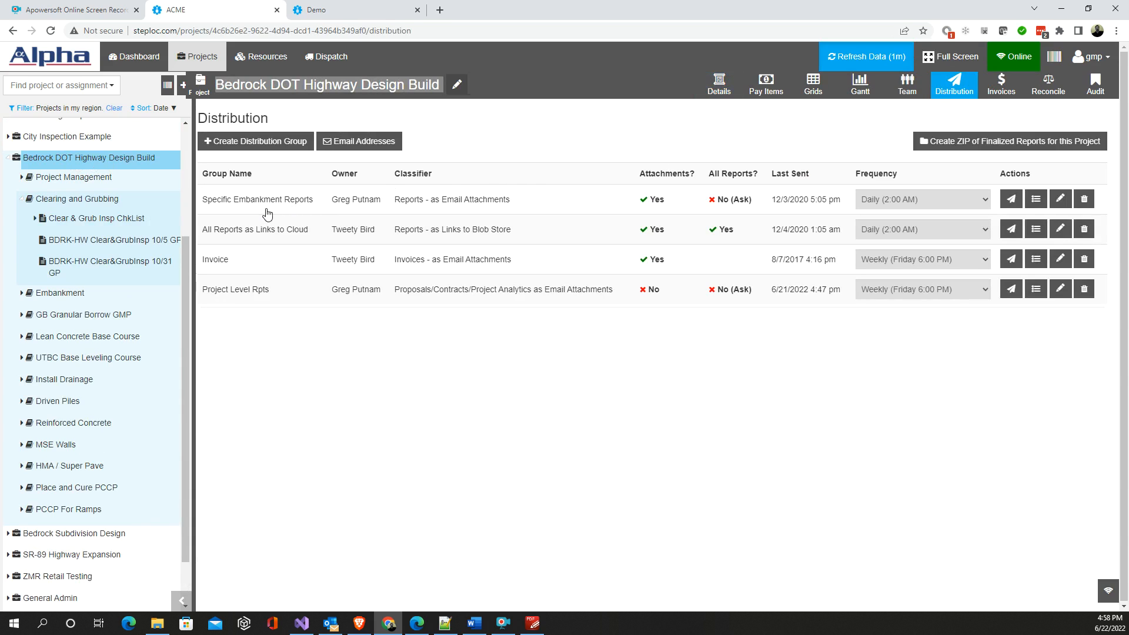
pyautogui.click(303, 202)
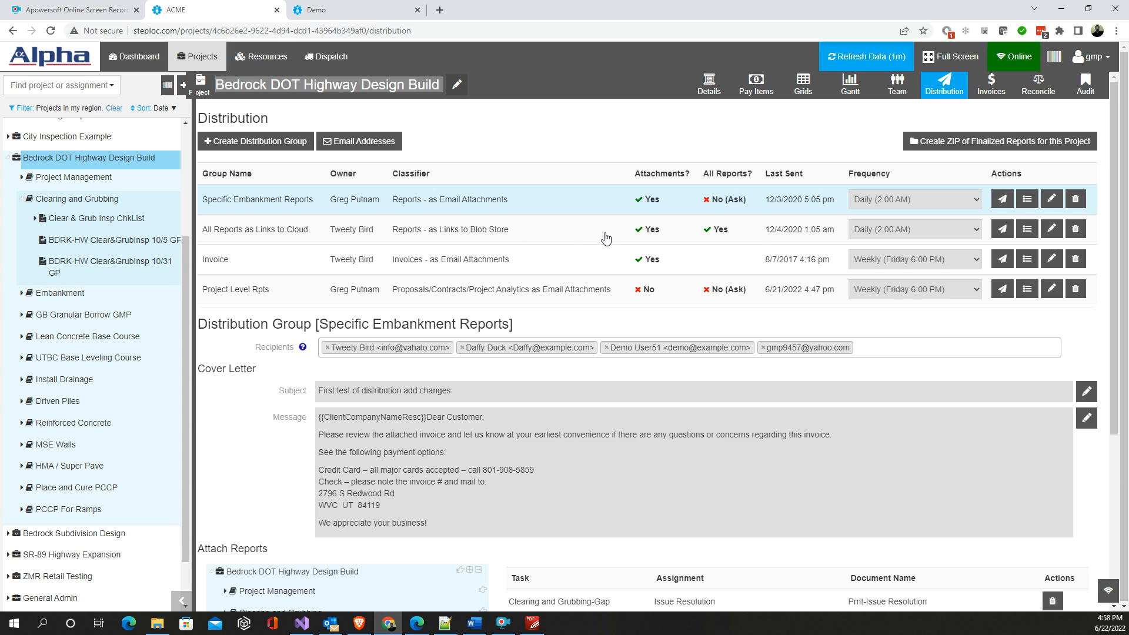
# - Review the sending frequency options for the Specific Embankment Reports group without changing the setting
pyautogui.click(977, 204)
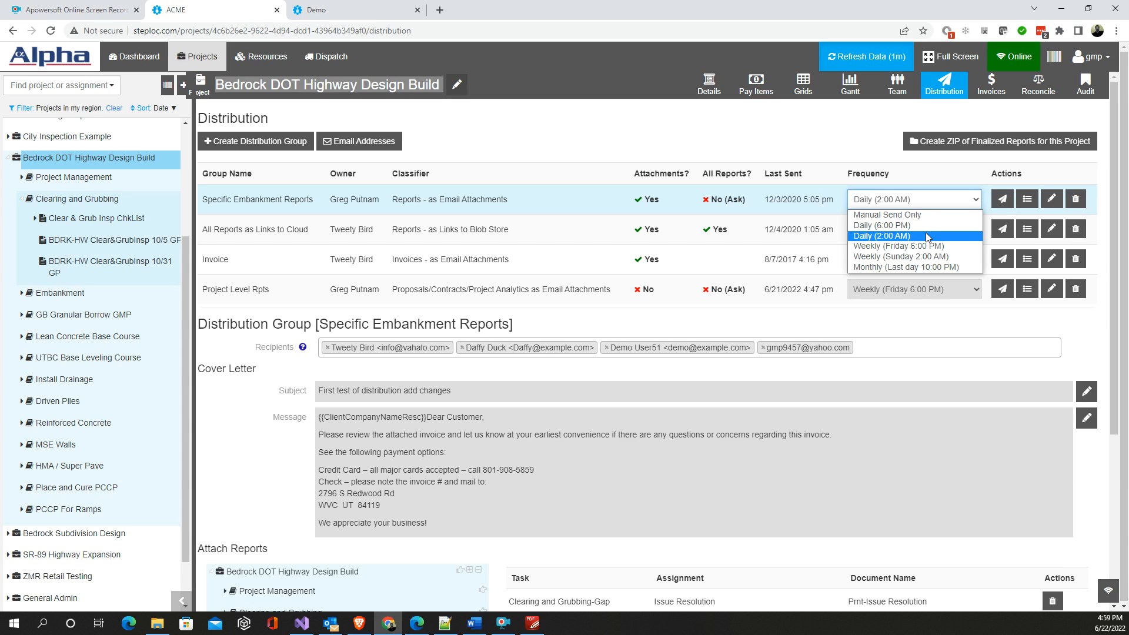
pyautogui.click(795, 146)
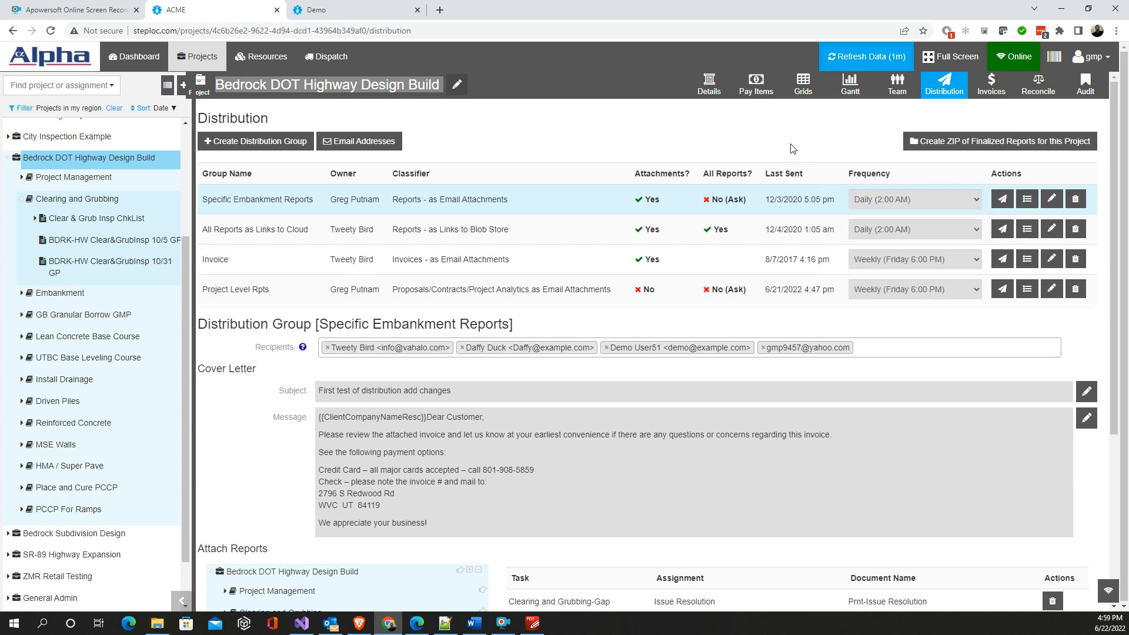
pyautogui.click(975, 203)
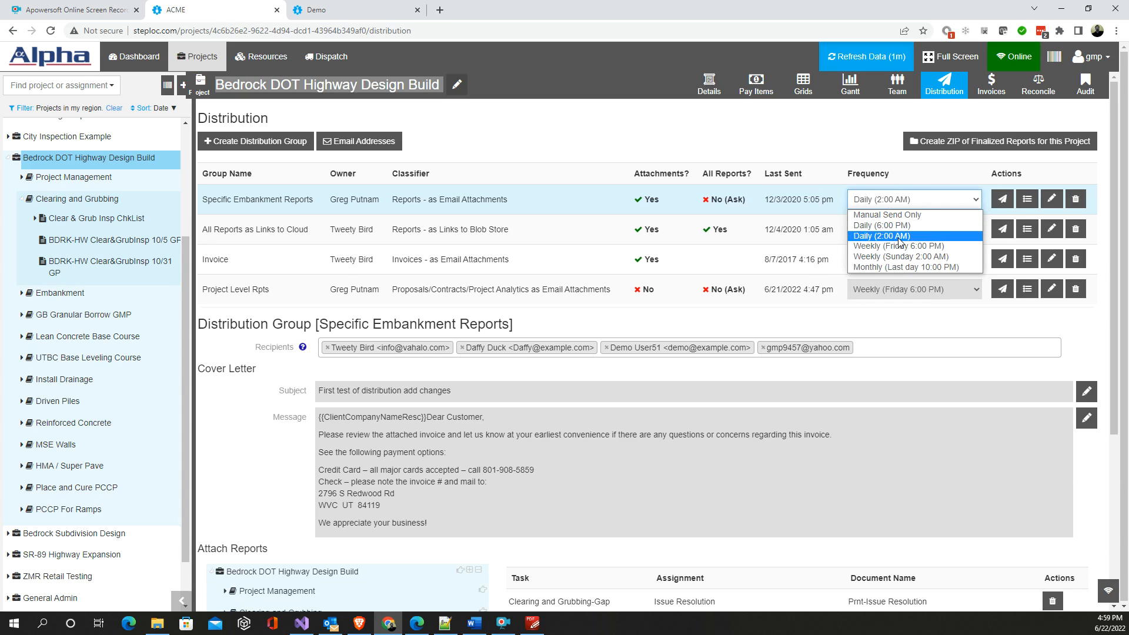
pyautogui.click(813, 145)
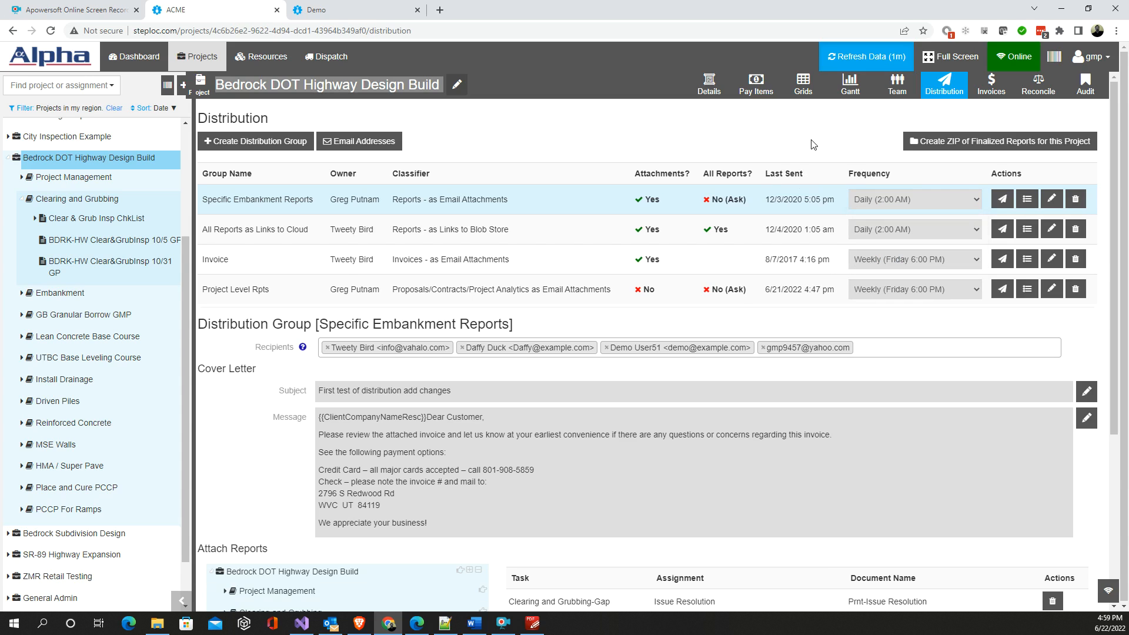
# - Examine the recipients, cover letters and attachments of the All Reports as Links to Cloud, Invoice and Project Level Rpts groups
pyautogui.click(367, 238)
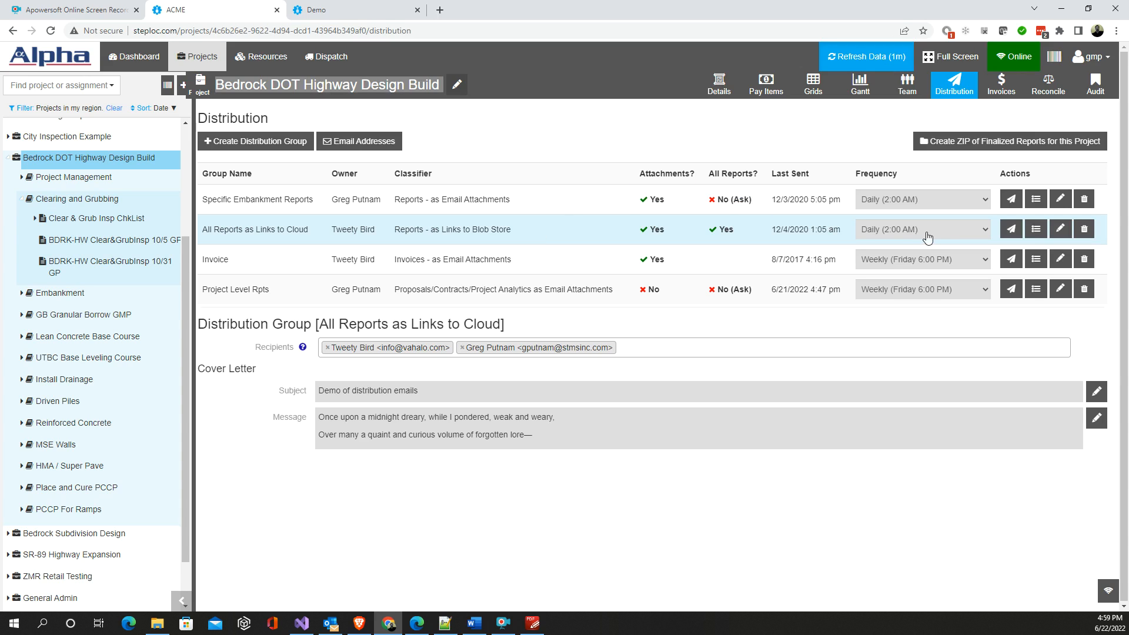
pyautogui.click(442, 266)
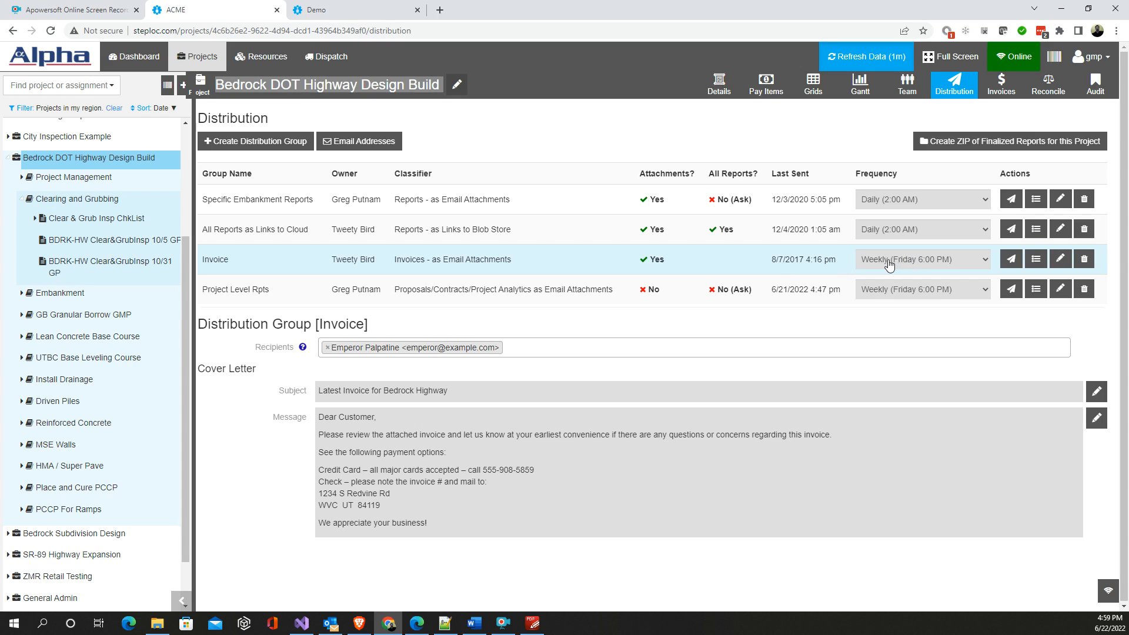
pyautogui.click(301, 297)
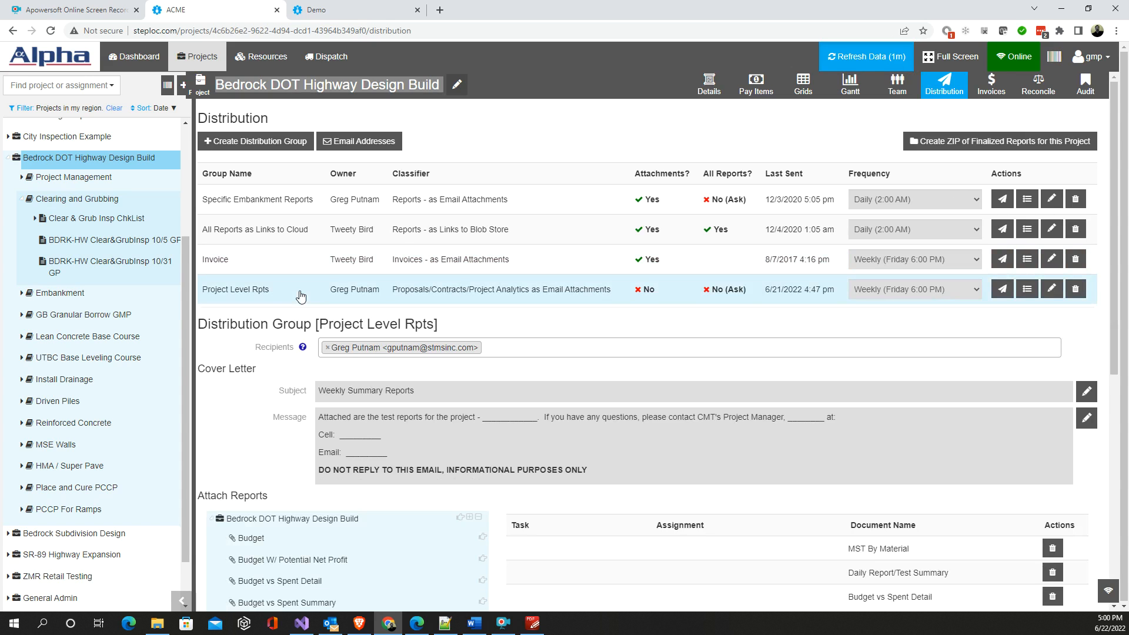
pyautogui.scroll(-1, 274, 515)
pyautogui.scroll(-4, 274, 515)
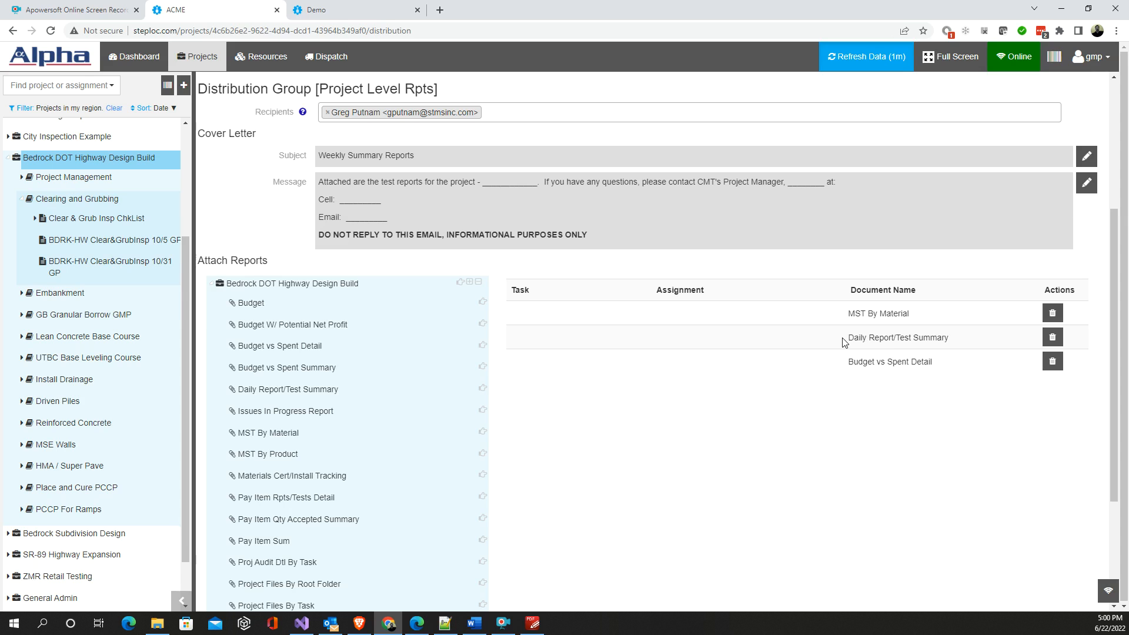
pyautogui.scroll(2, 390, 348)
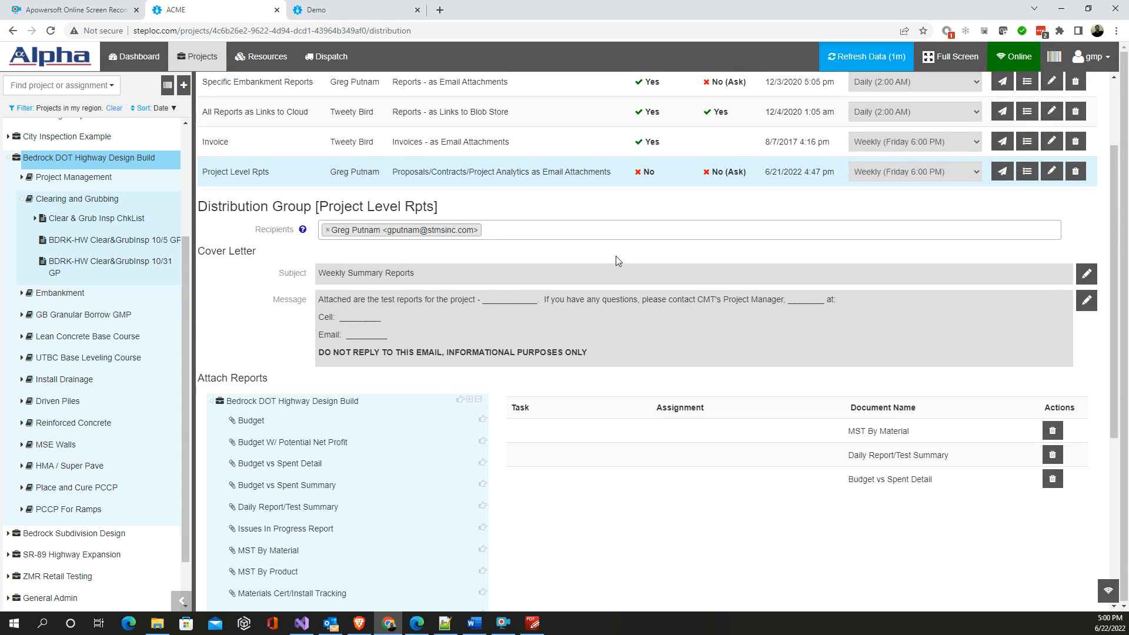
pyautogui.scroll(2, 656, 246)
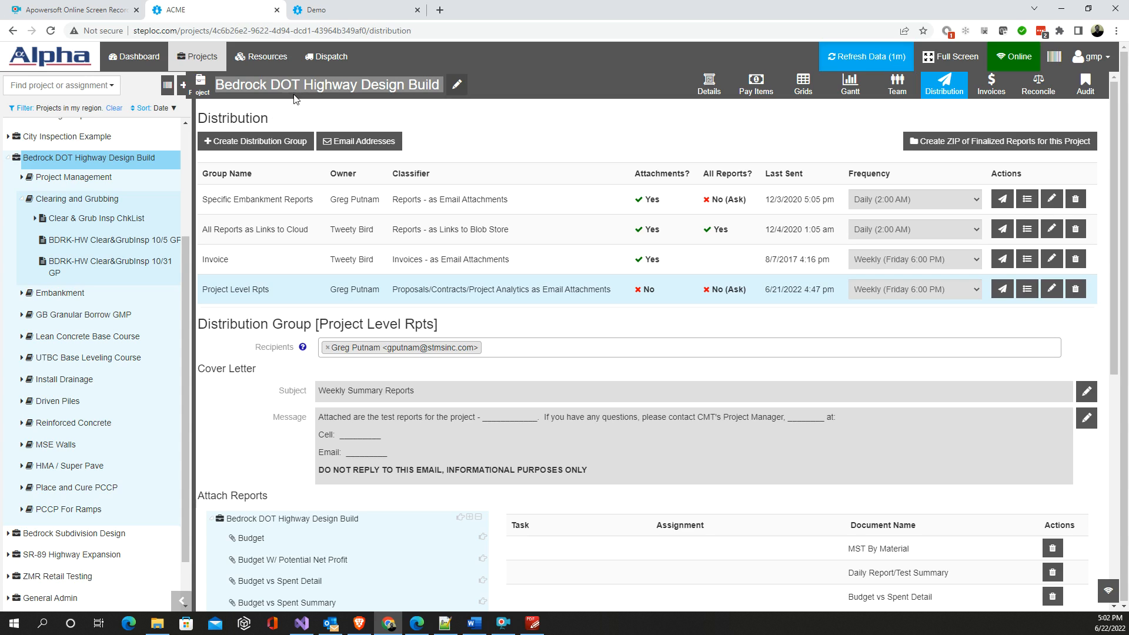
# - Switch to the Demo site, dismiss the offline notice, and examine the final report list and report download tree
pyautogui.click(348, 14)
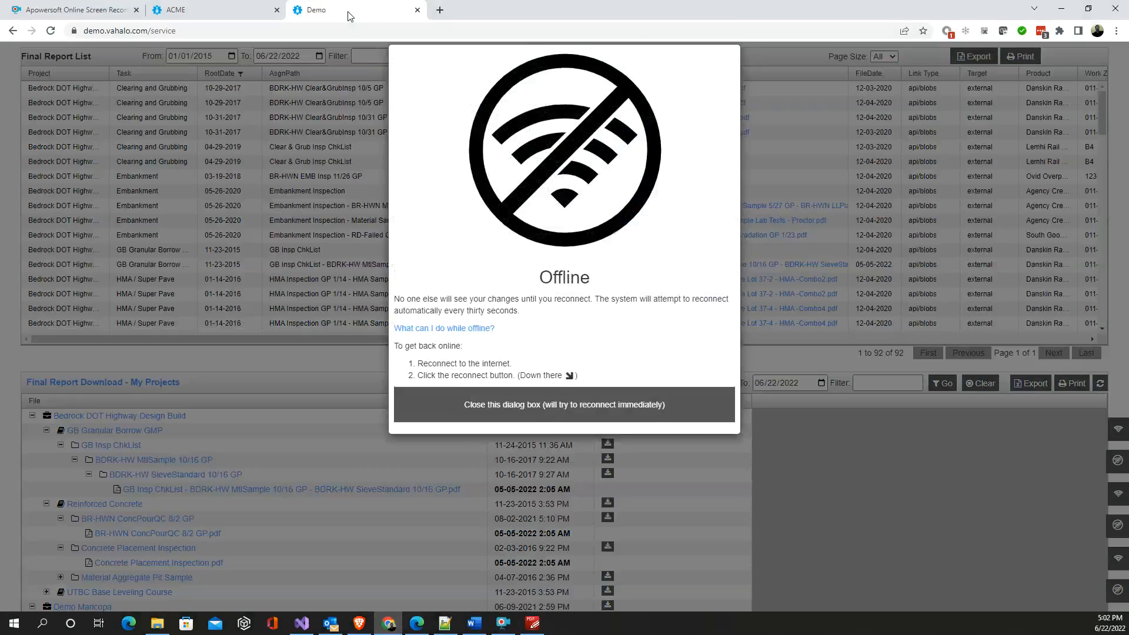
pyautogui.click(542, 425)
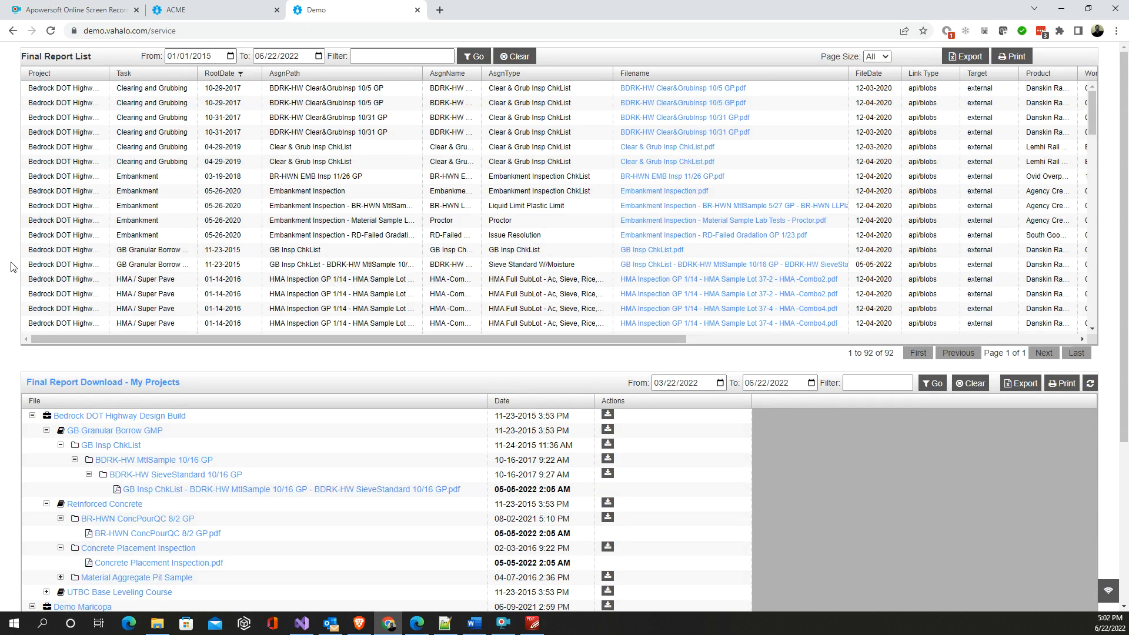
pyautogui.scroll(-1, 17, 423)
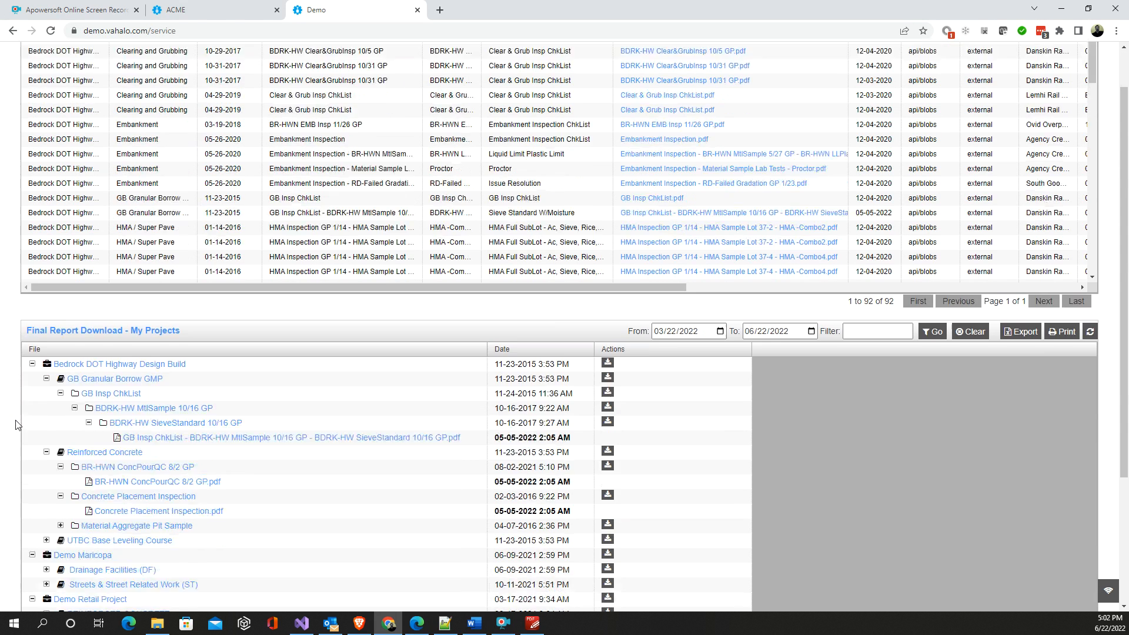
# - Sort the Final Report List by the Work Zone column in ascending order
pyautogui.scroll(1, 24, 394)
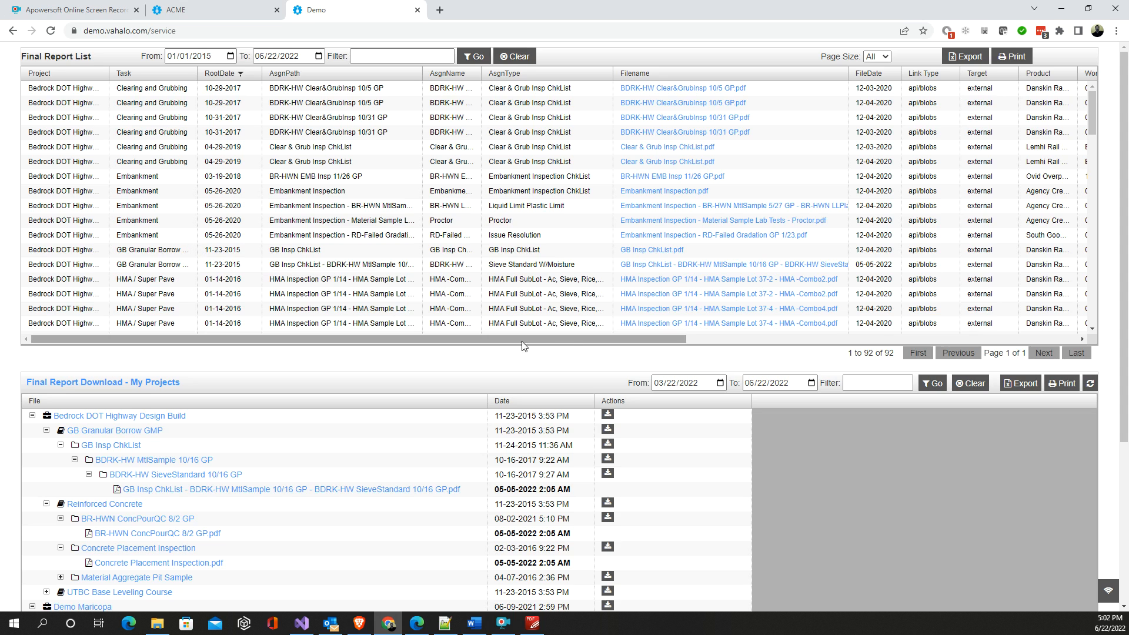
pyautogui.click(719, 339)
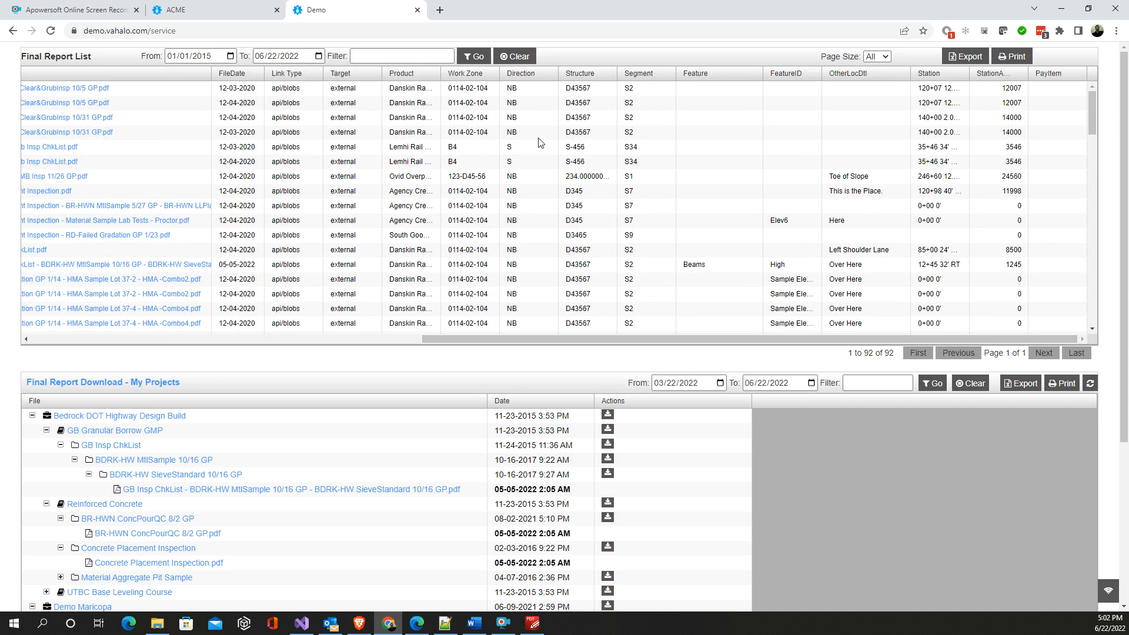
pyautogui.click(470, 78)
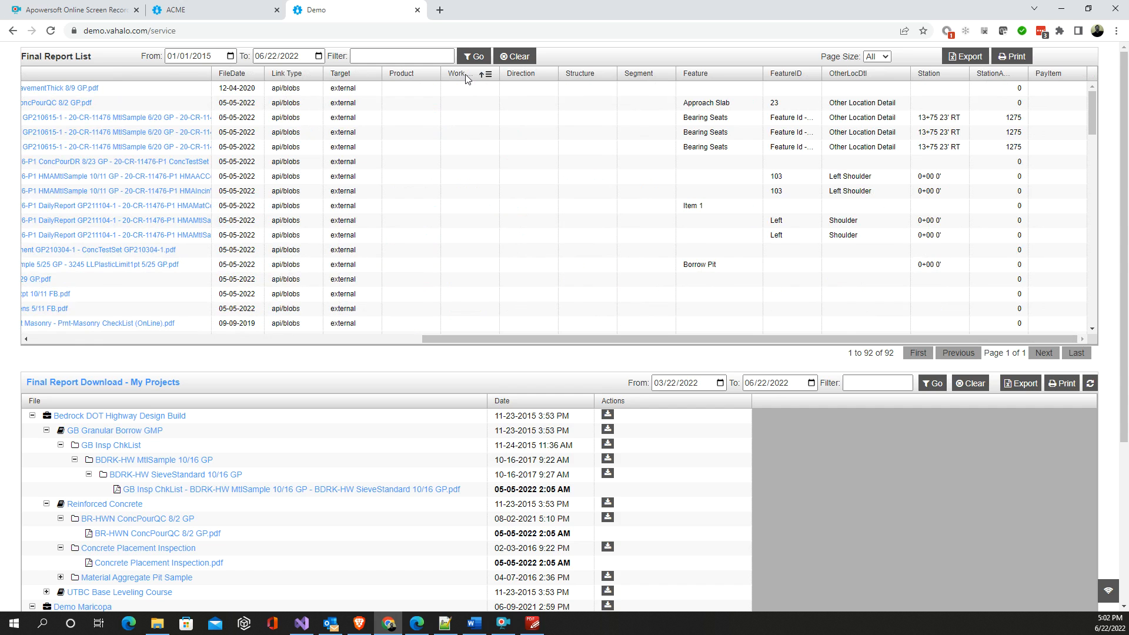
# - Sort the Final Report List by the Direction column in descending order
pyautogui.click(464, 74)
pyautogui.click(513, 78)
pyautogui.click(517, 79)
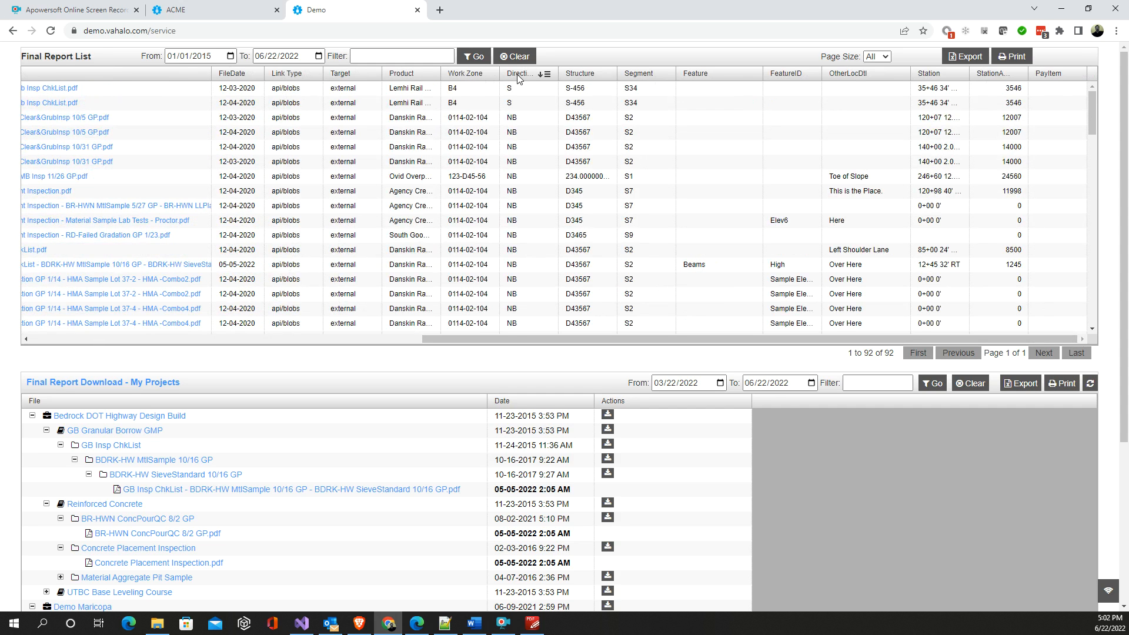
# - Filter the Direction column of the Final Report List so that only NB is included
pyautogui.click(548, 74)
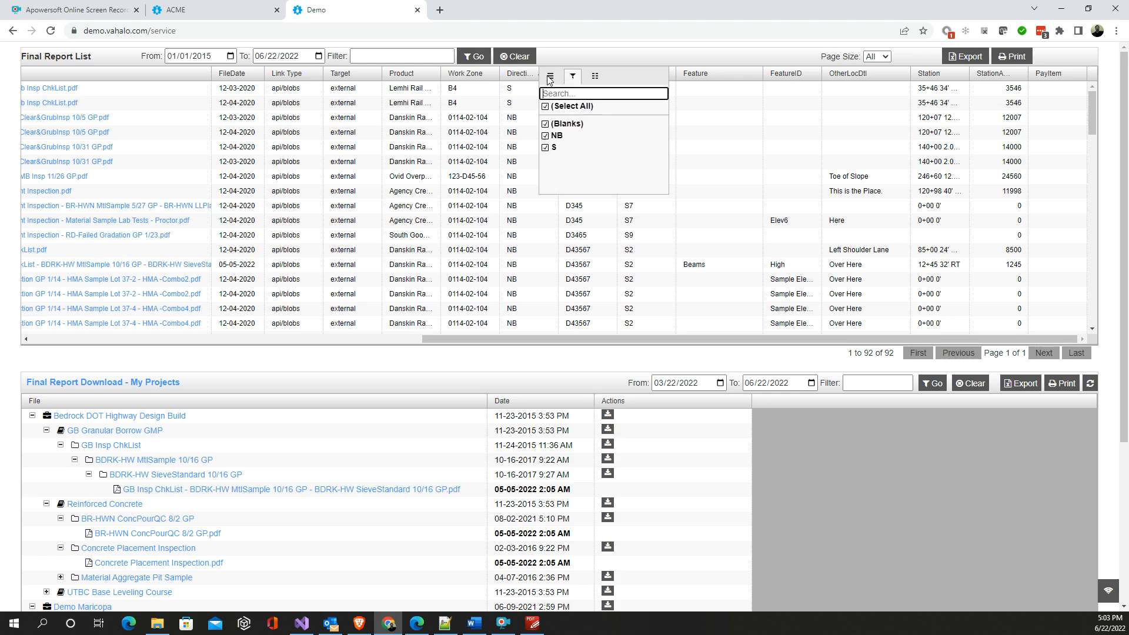
pyautogui.click(545, 136)
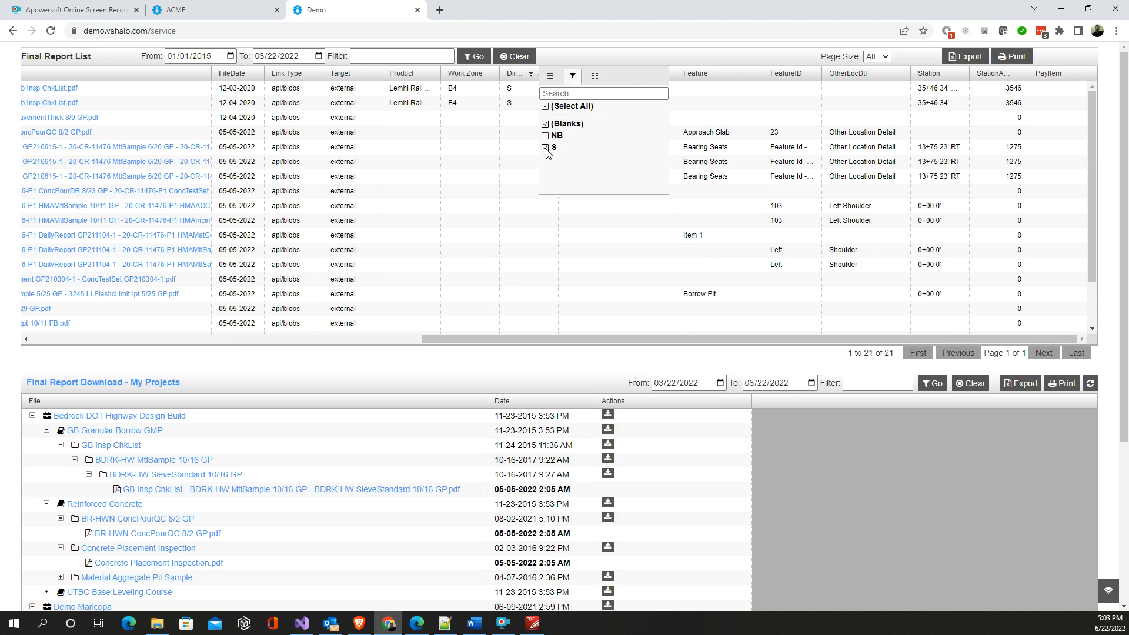
pyautogui.click(545, 106)
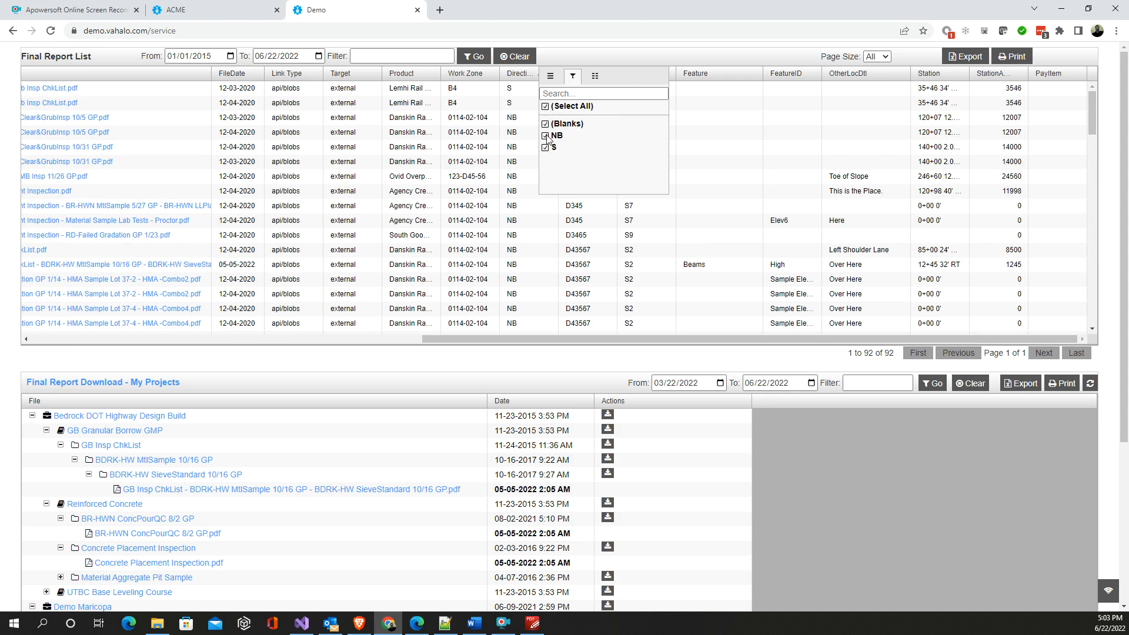
pyautogui.click(545, 107)
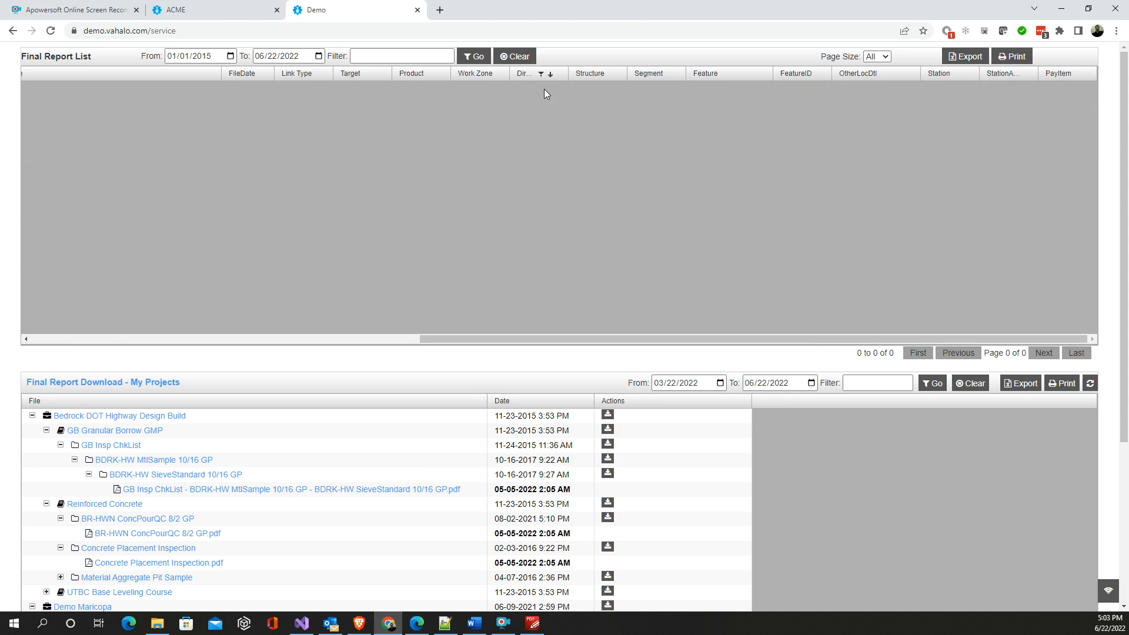
pyautogui.click(557, 75)
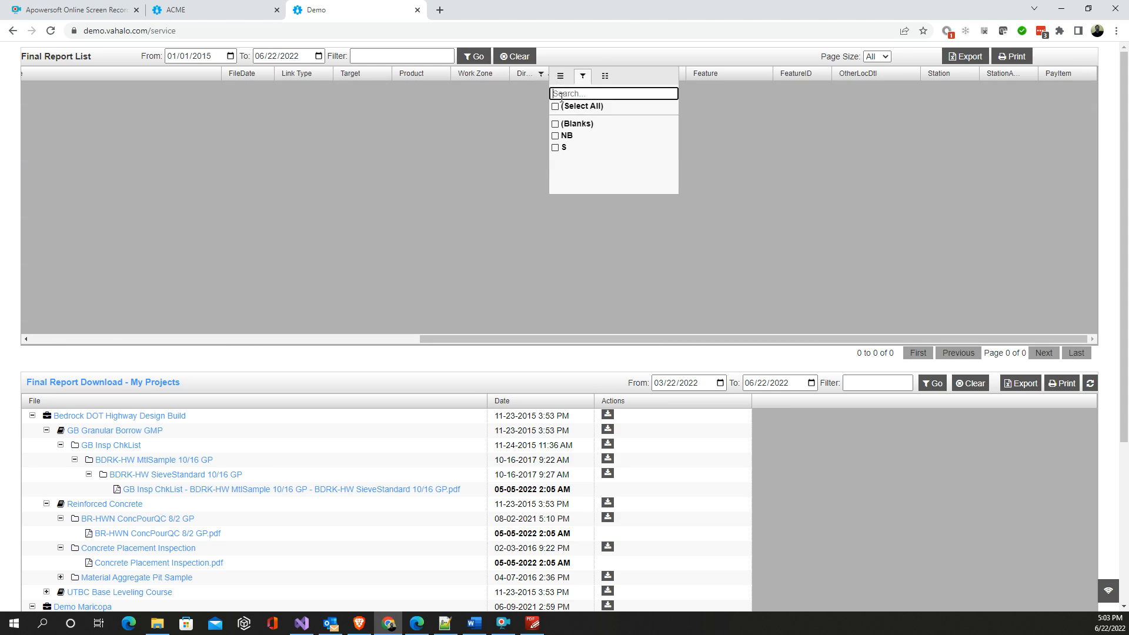
pyautogui.click(558, 137)
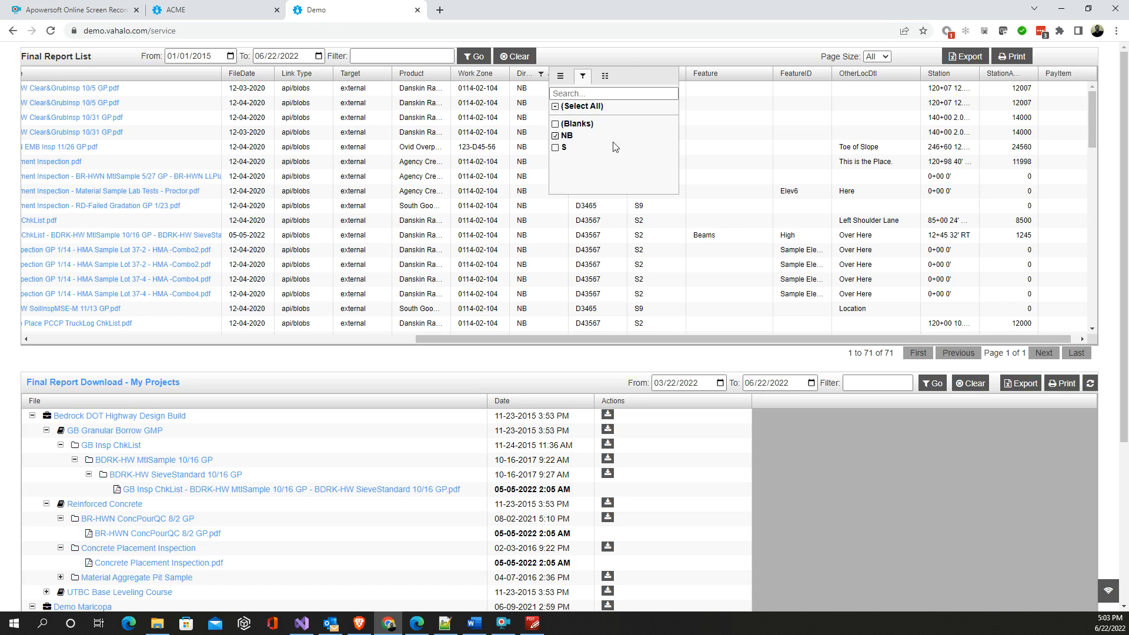
pyautogui.click(626, 58)
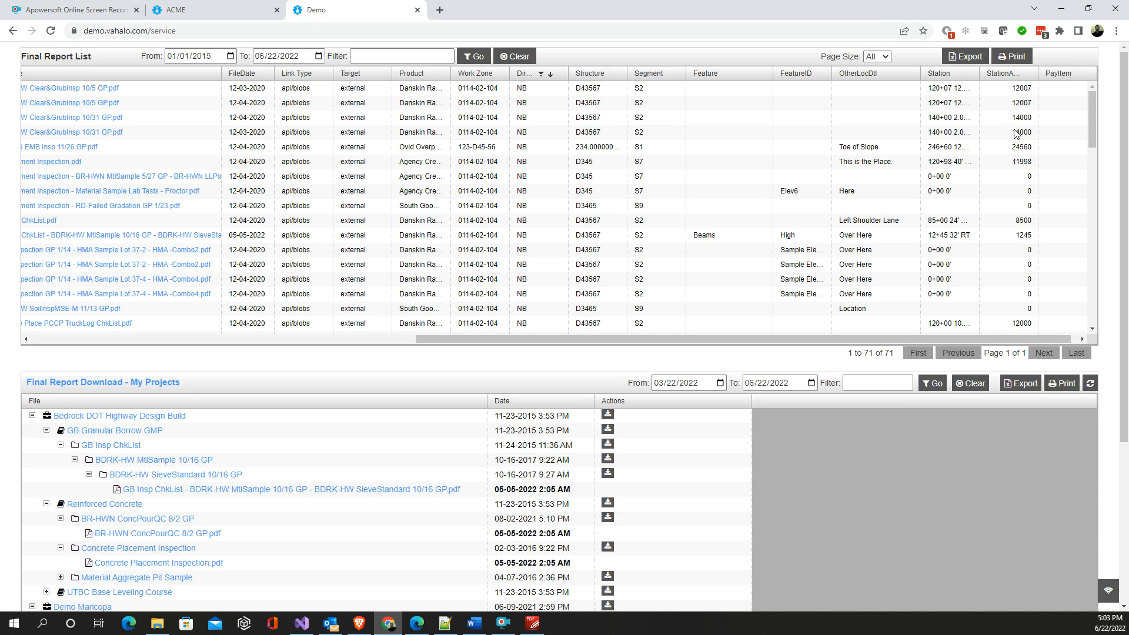
# - Sort the filtered Final Report List by the Station column in descending order and look through its rows
pyautogui.click(1008, 75)
pyautogui.click(944, 80)
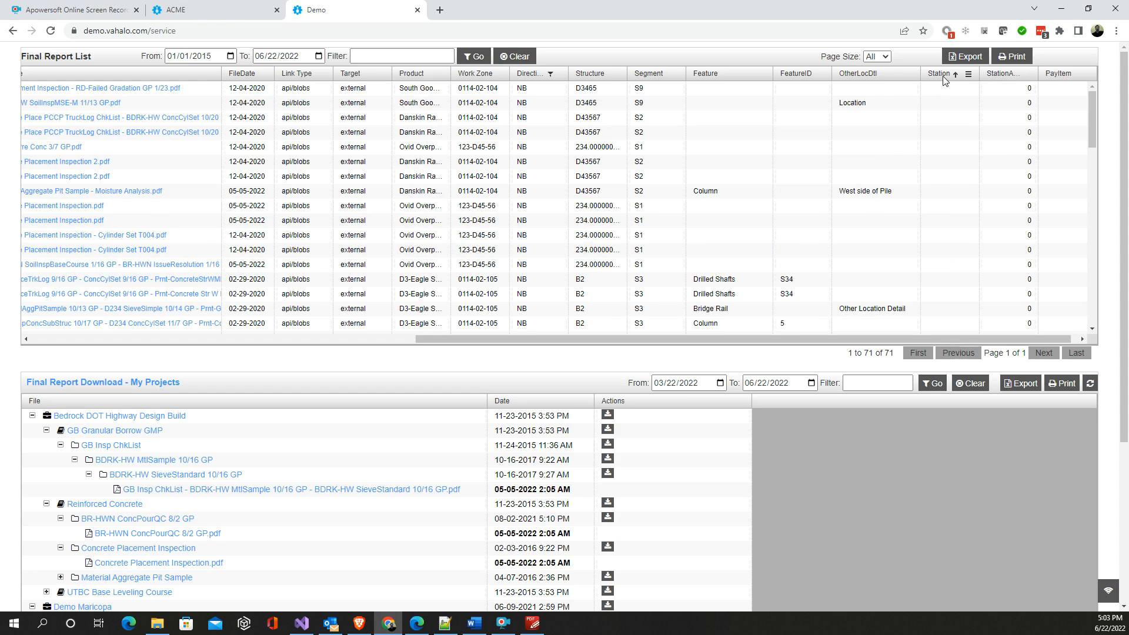
pyautogui.click(944, 79)
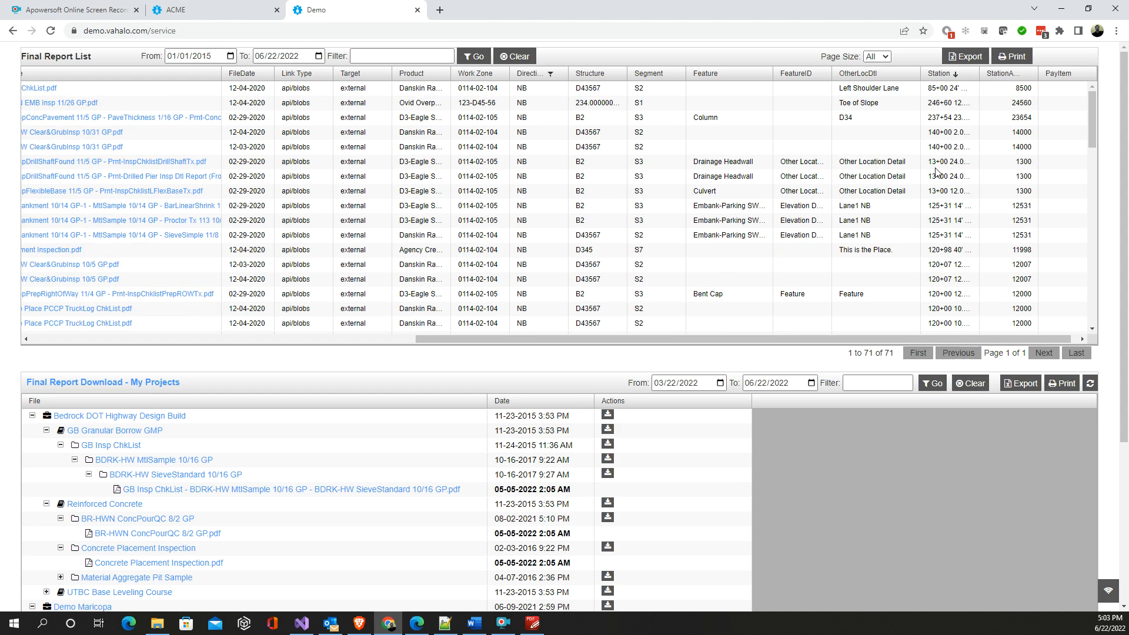
pyautogui.scroll(-3, 854, 175)
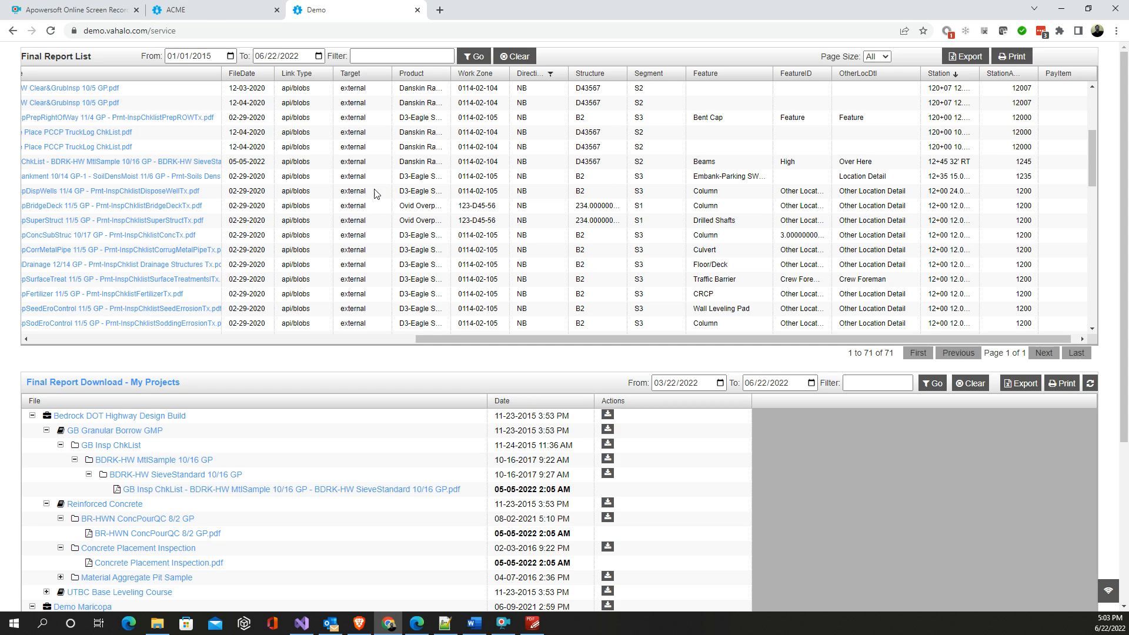
# - Widen the Product and AsgnType columns of the Final Report List to show their full text and browse the reports
pyautogui.moveTo(452, 73); pyautogui.dragTo(536, 76)
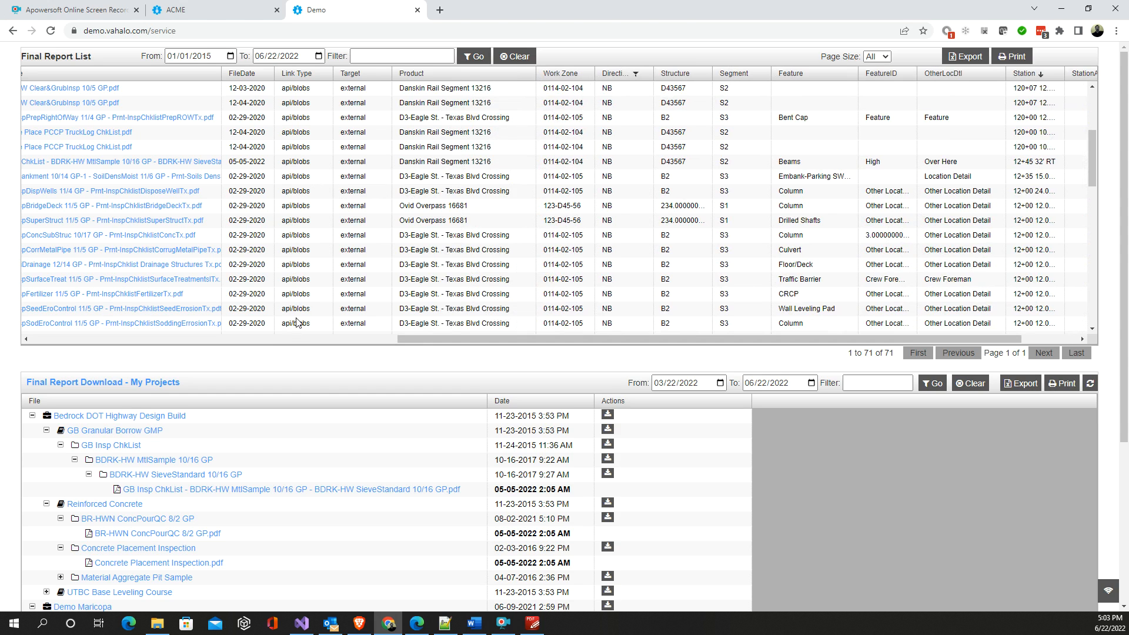
pyautogui.click(277, 338)
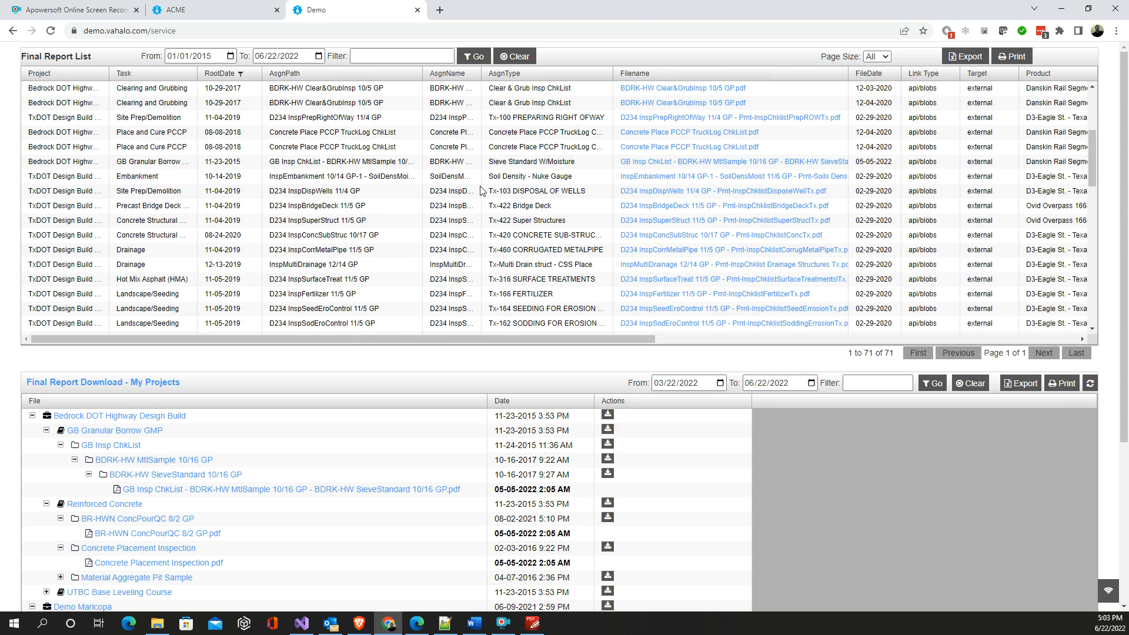
pyautogui.moveTo(614, 77); pyautogui.dragTo(681, 75)
pyautogui.scroll(-6, 532, 207)
pyautogui.scroll(-5, 532, 207)
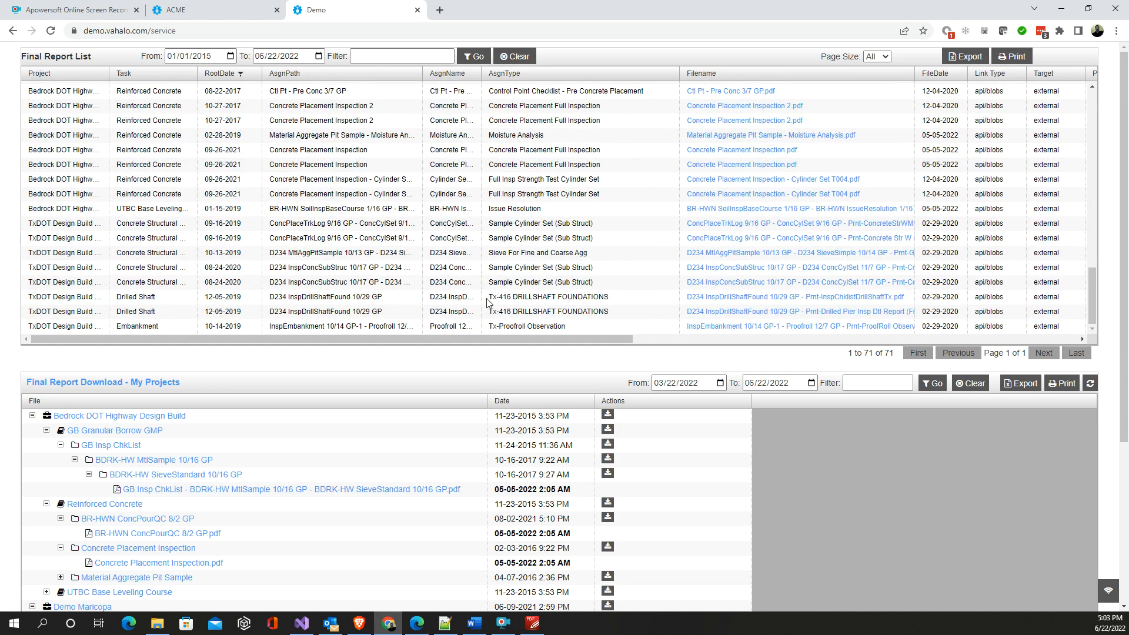
# - In the Final Report Download tree, collapse GB Granular Borrow GMP and Reinforced Concrete, and expand Streets & Street Related Work (ST)
pyautogui.scroll(-1, 412, 355)
pyautogui.scroll(-3, 6, 401)
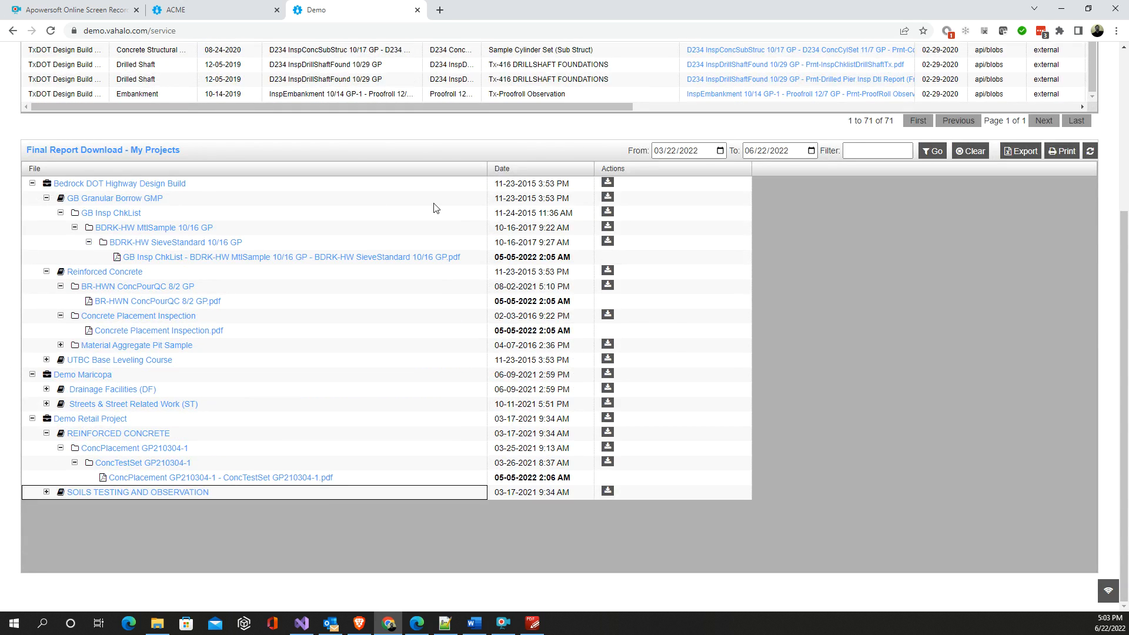
pyautogui.click(47, 199)
pyautogui.click(48, 213)
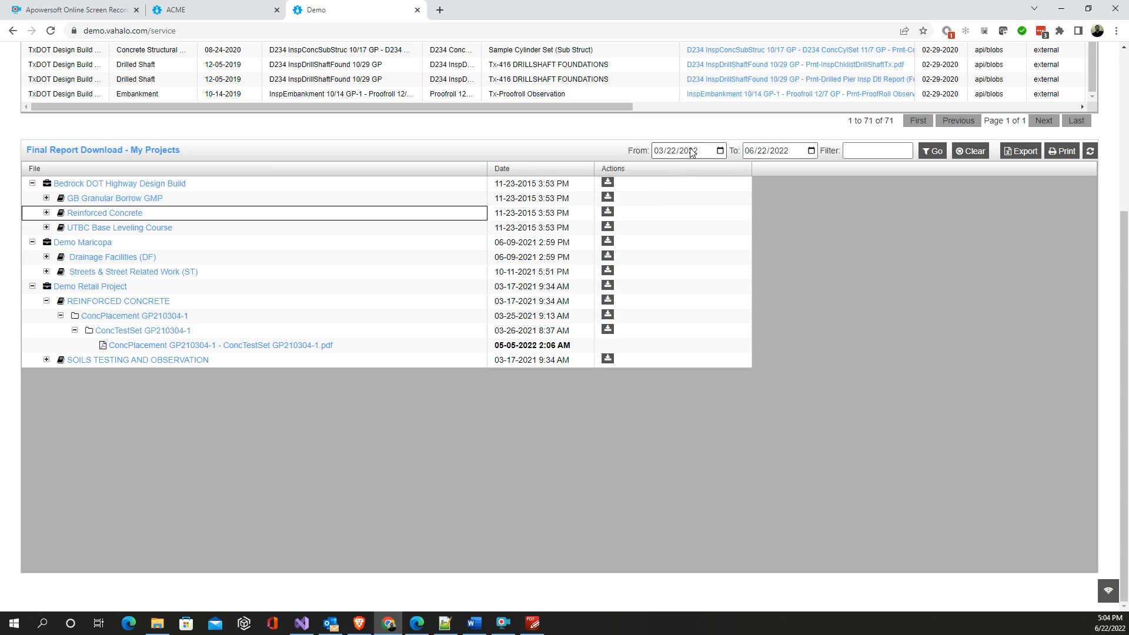
pyautogui.click(49, 274)
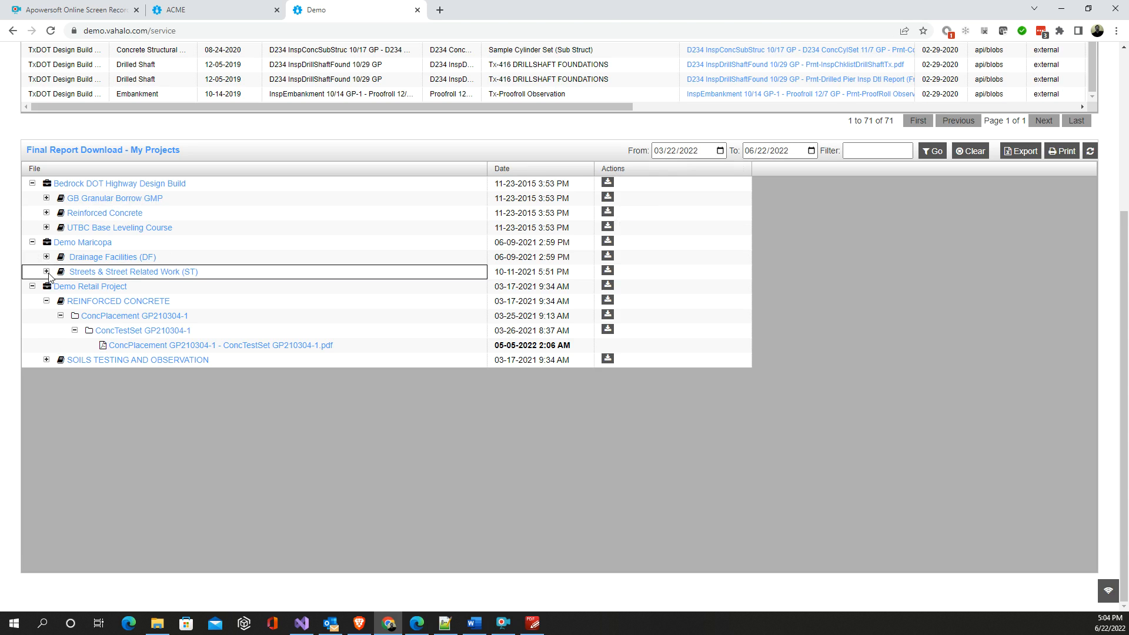
pyautogui.click(47, 272)
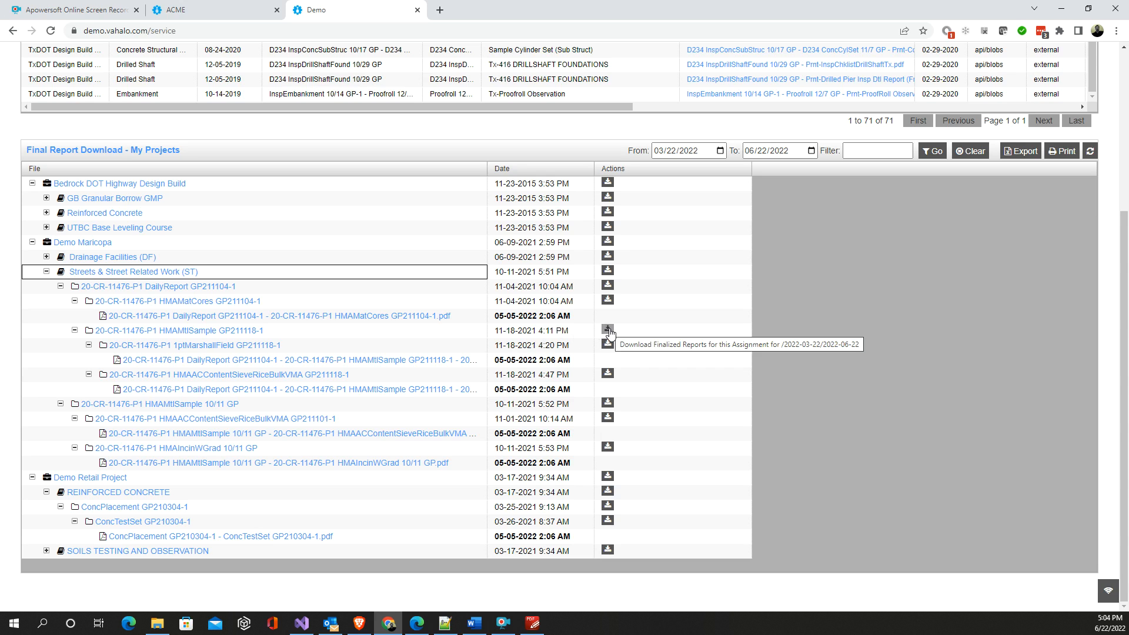
# - Examine the PDF report under 1ptMarshallField GP211118-1, move its window aside, and collapse the Streets & Street Related Work (ST) branch
pyautogui.click(208, 361)
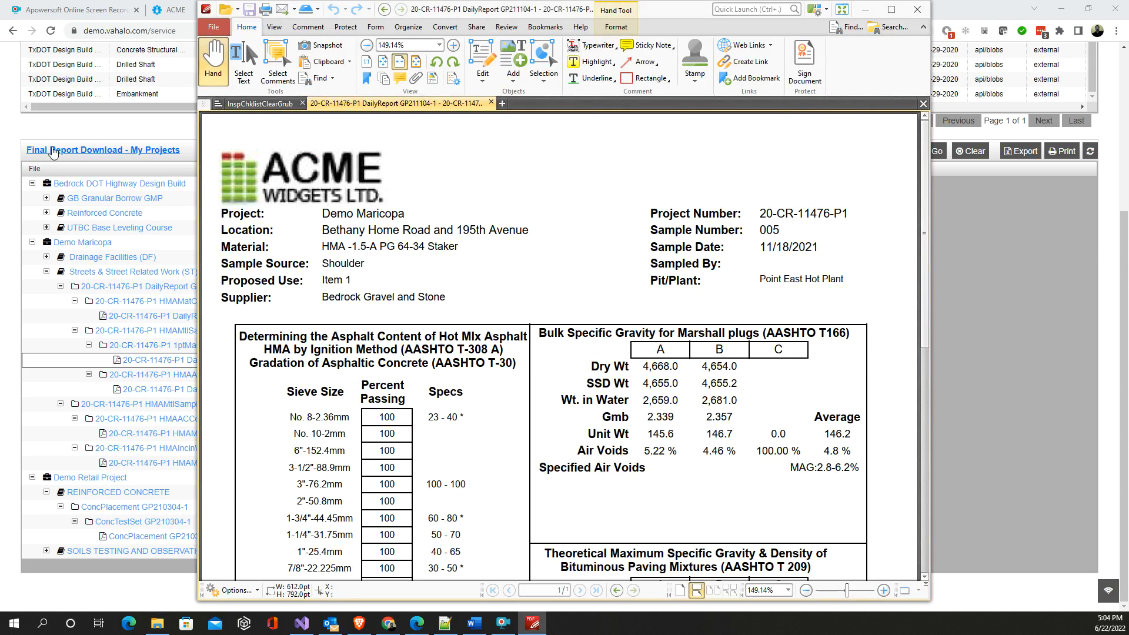
pyautogui.scroll(-3, 435, 283)
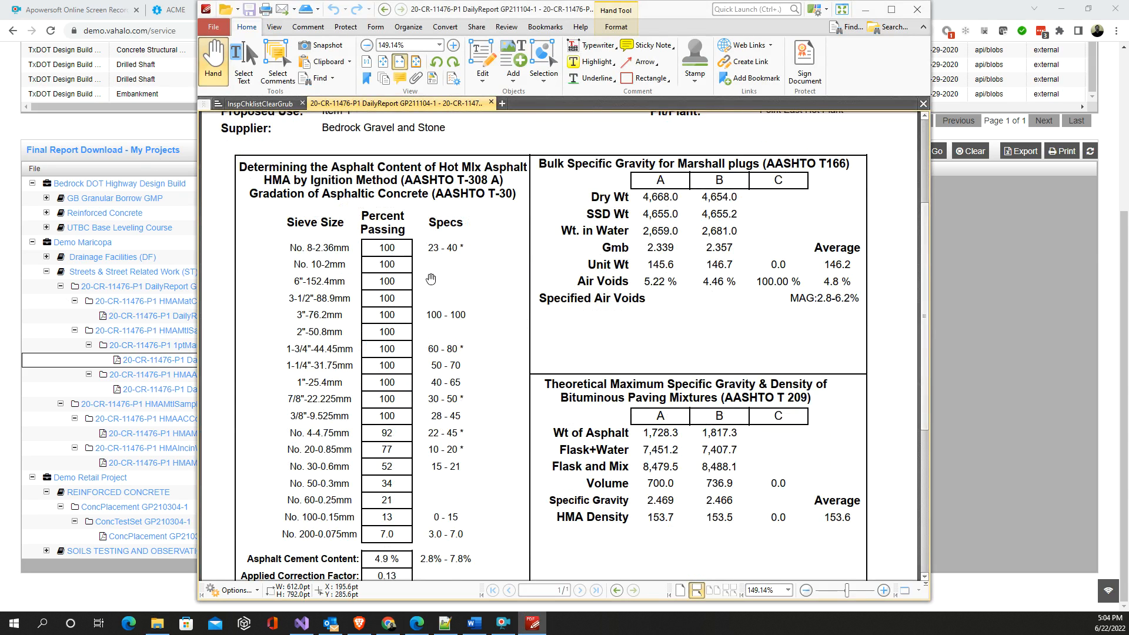
pyautogui.scroll(3, 431, 279)
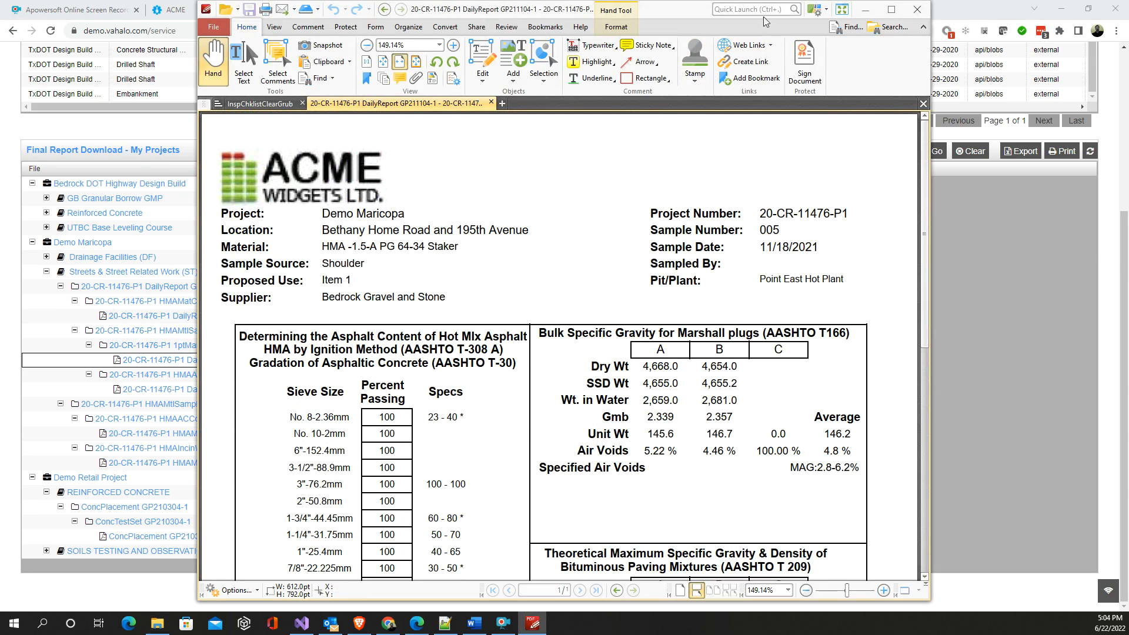
pyautogui.moveTo(684, 9); pyautogui.dragTo(1128, 47)
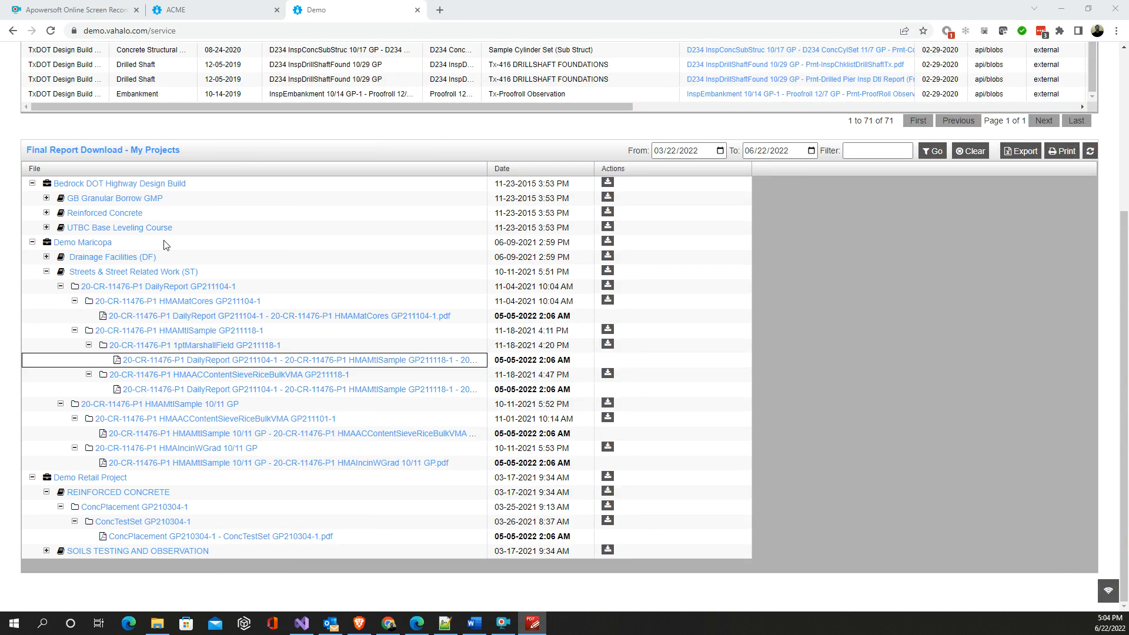
pyautogui.click(47, 272)
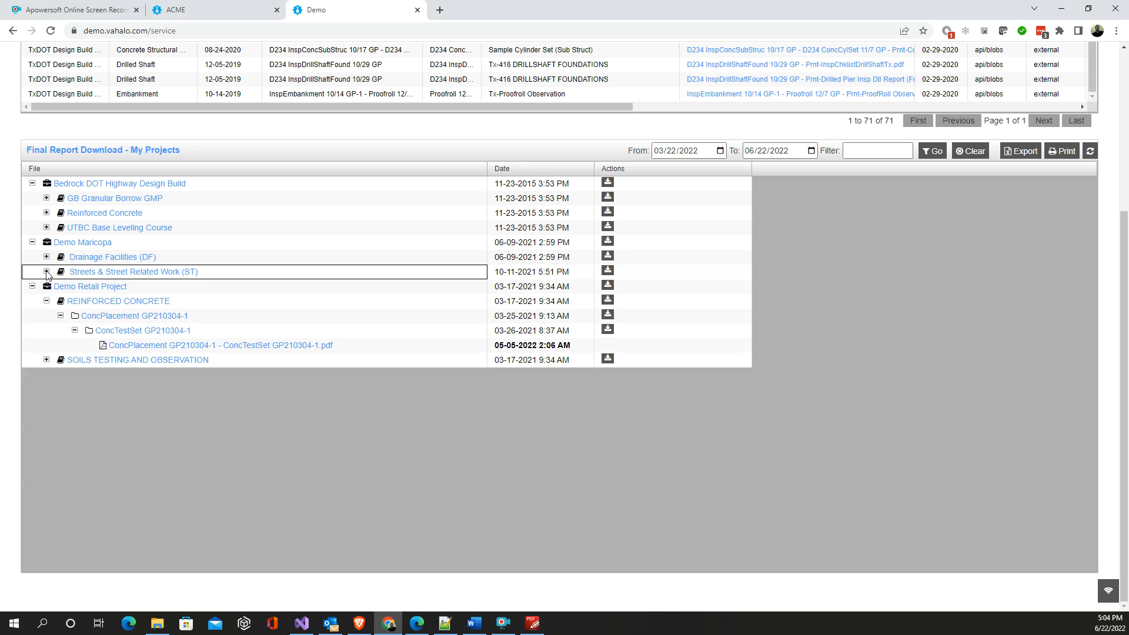
pyautogui.scroll(4, 4, 357)
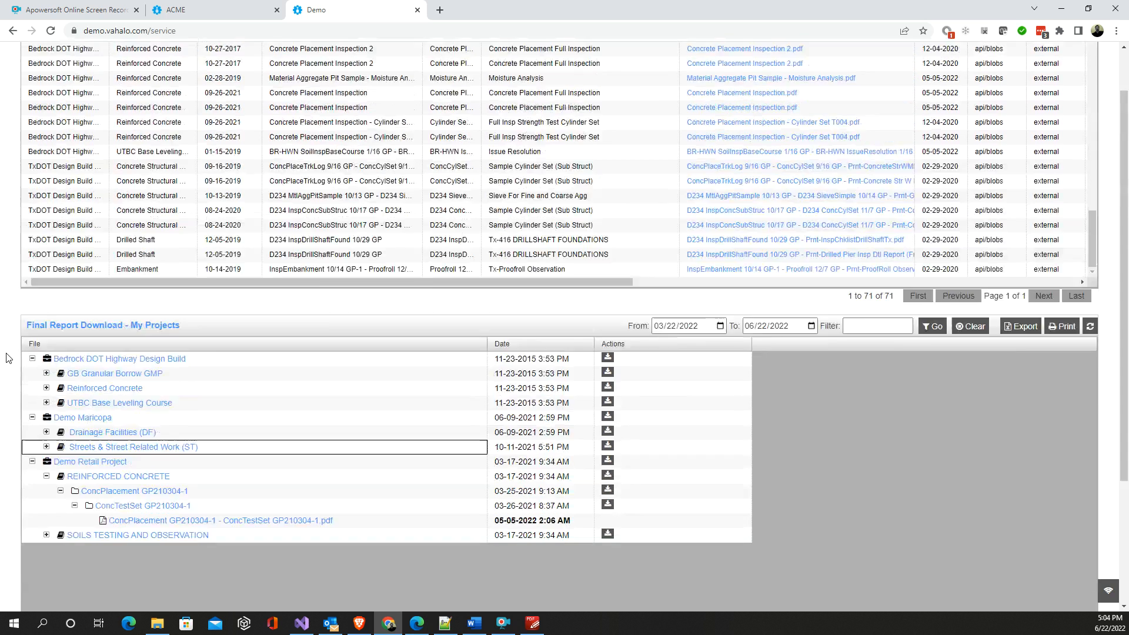